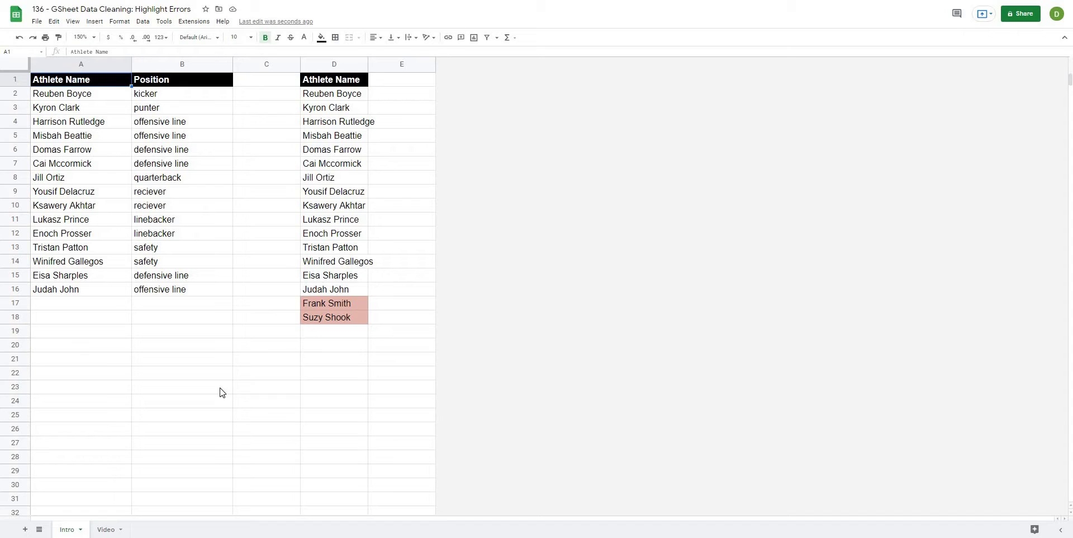
Test the highlighting on the Intro sheet by entering an unlisted first name in D19 and a listed athlete's full name in D20.
left_click(220, 391)
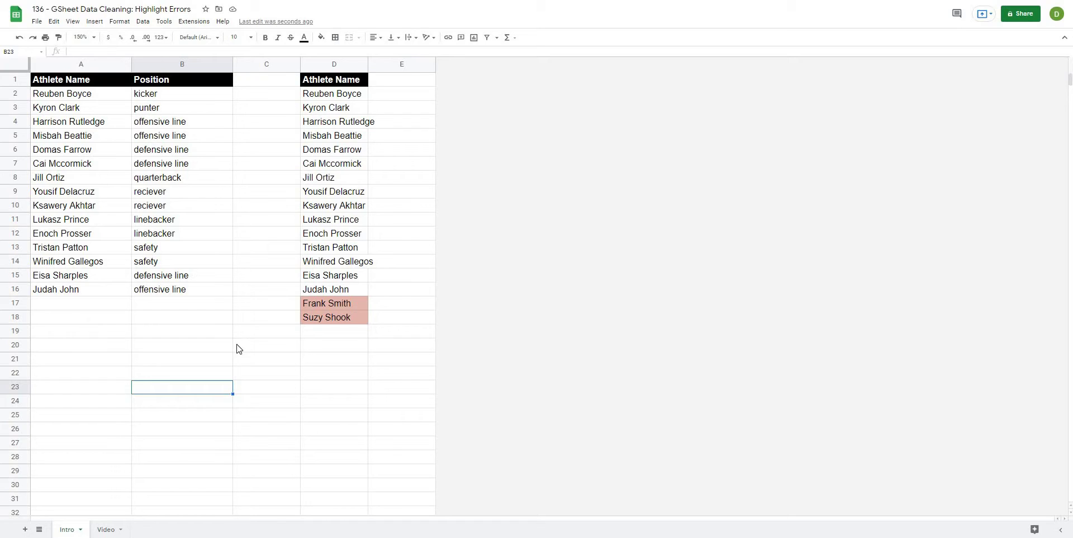
left_click(309, 336)
type("josh")
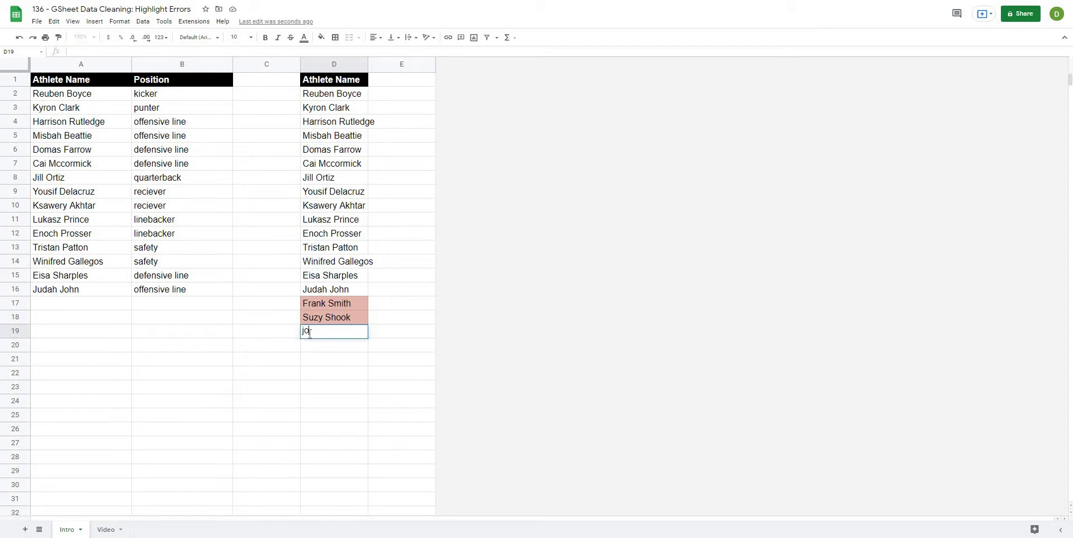
key("Return")
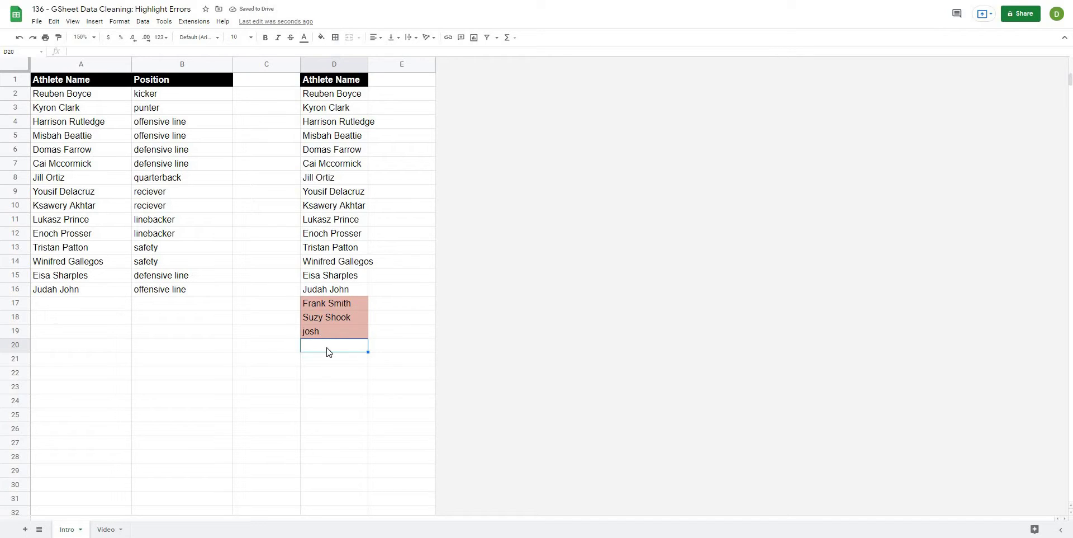
double_click(323, 349)
type("jill")
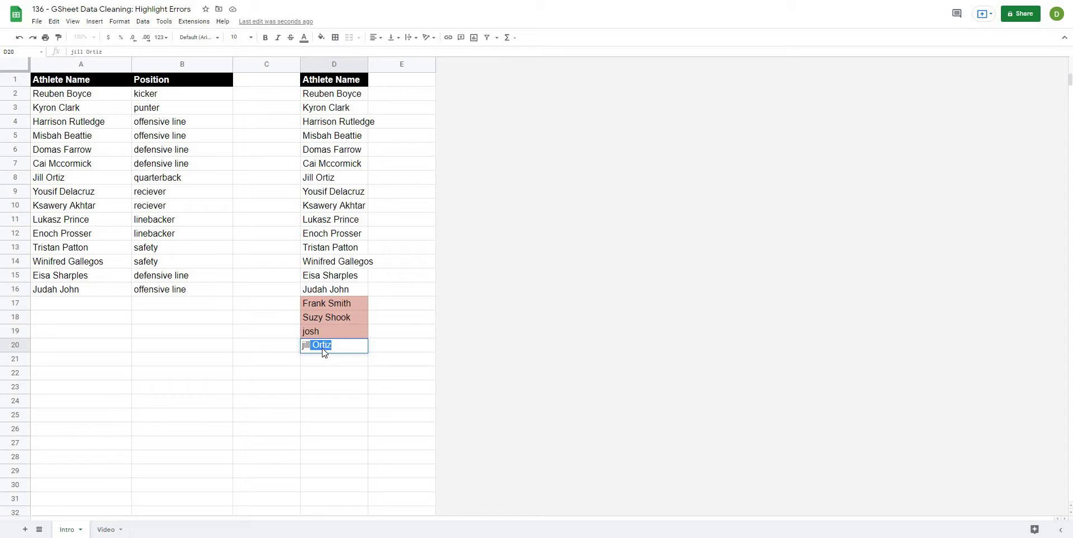
key("Tab")
left_click(322, 347)
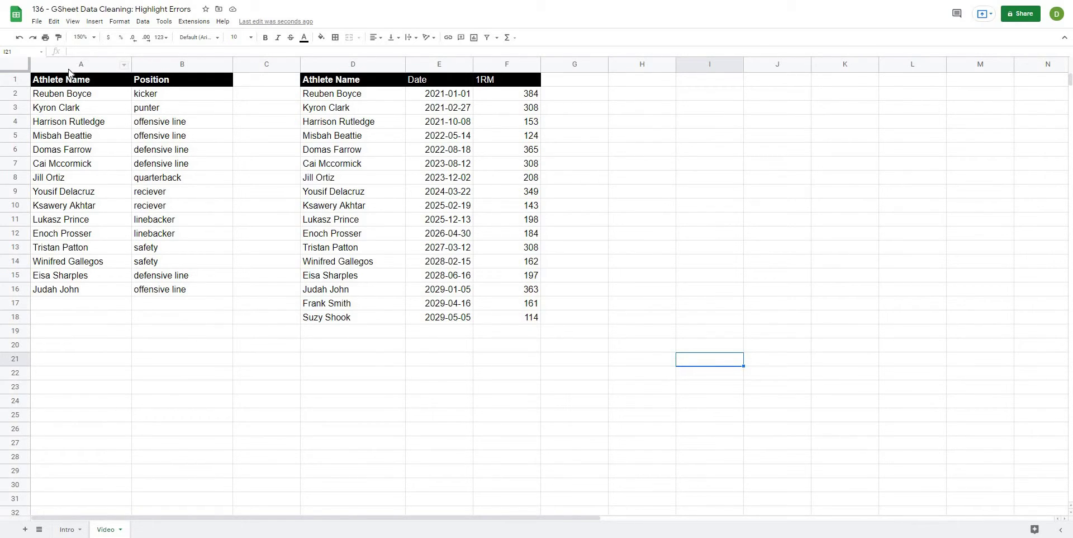
Examine the athlete and position list in columns A:B and the dated 1RM records in columns D:F of the Video sheet.
left_click(259, 445)
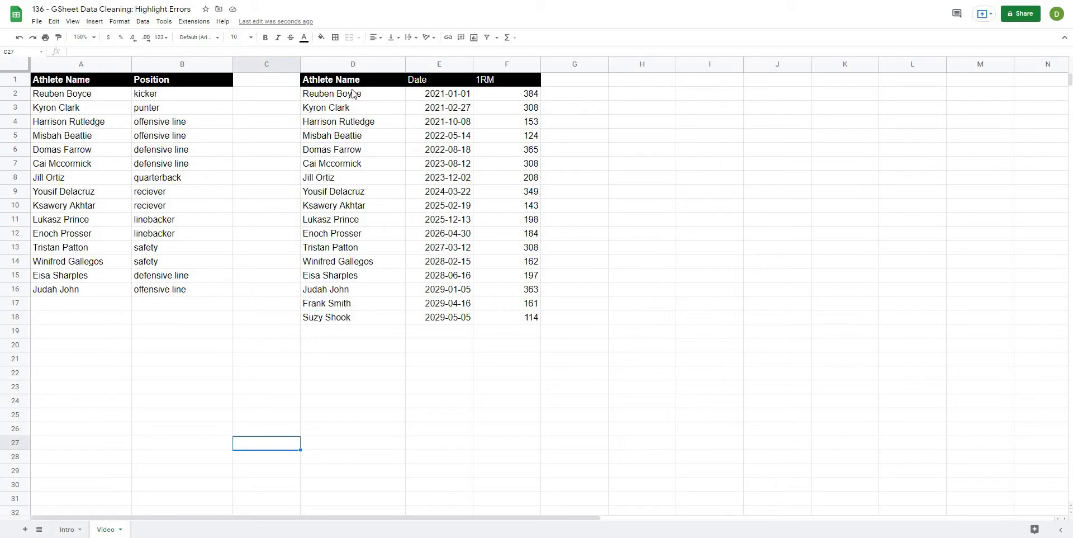
left_click_drag(62, 65, 165, 67)
left_click(182, 408)
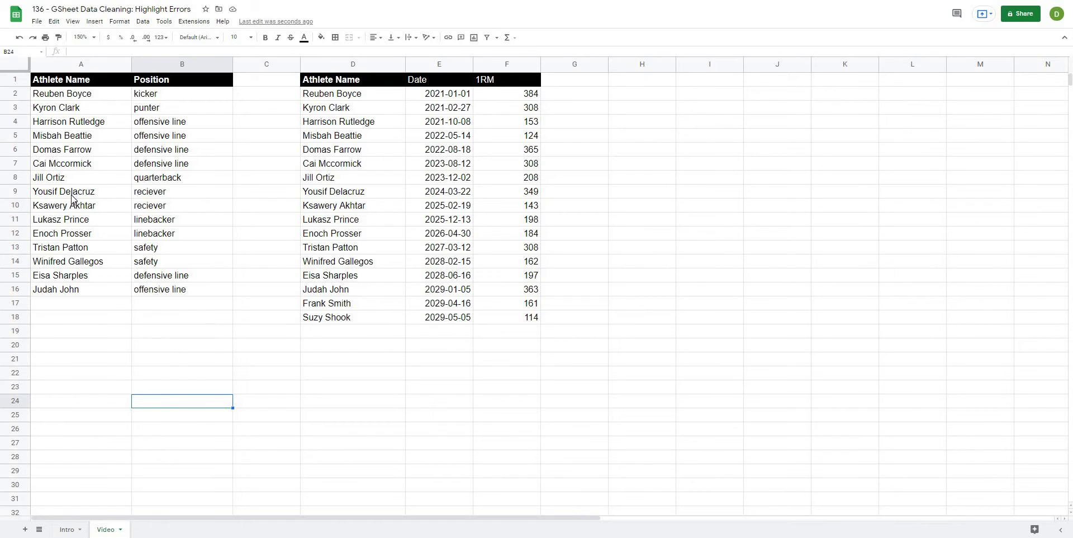
left_click_drag(80, 96, 85, 277)
left_click(103, 322)
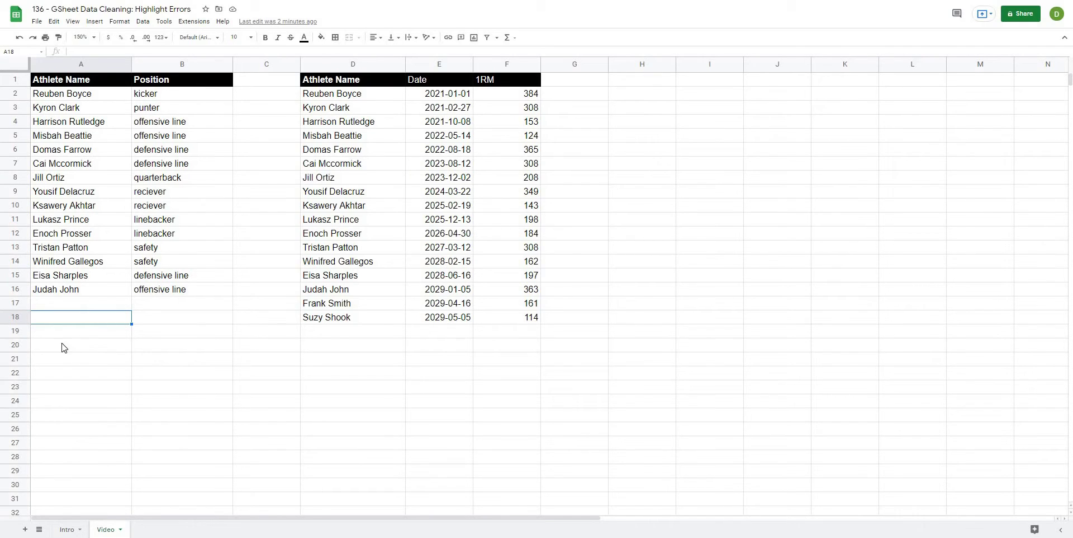
left_click_drag(342, 65, 537, 66)
left_click(654, 313)
left_click_drag(336, 94, 358, 318)
left_click(295, 391)
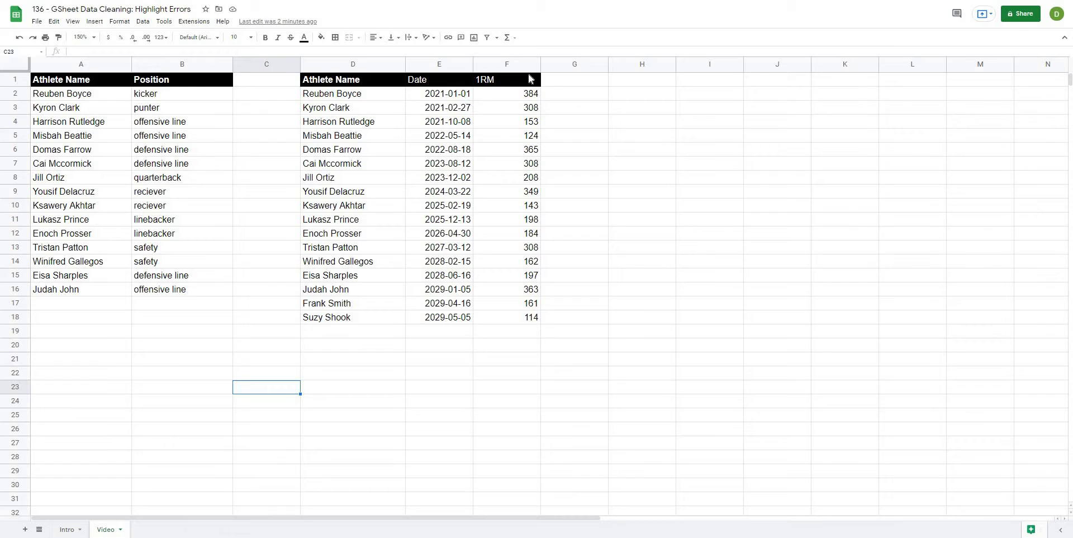
left_click_drag(506, 95, 503, 333)
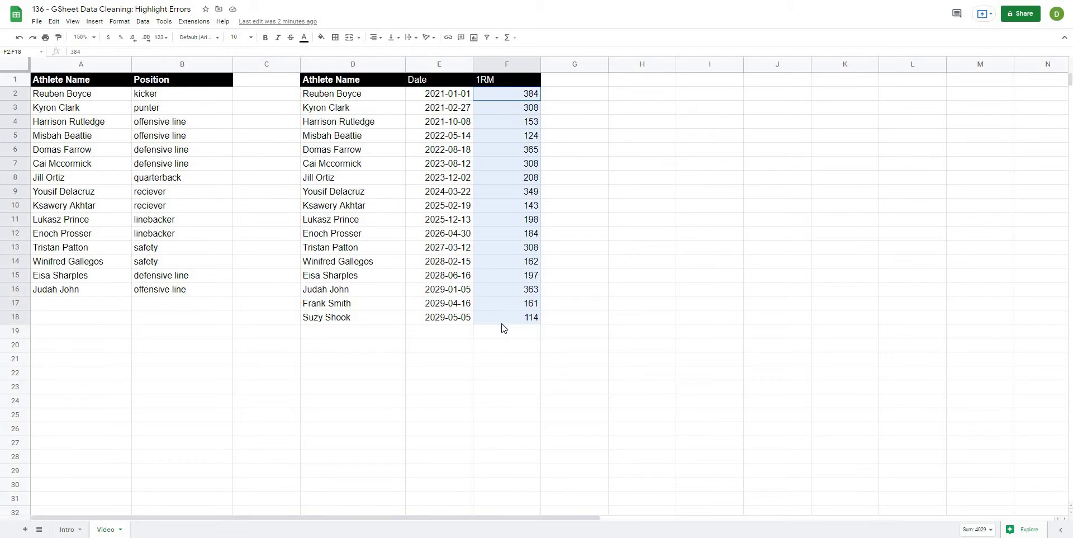
left_click(357, 384)
left_click(244, 334)
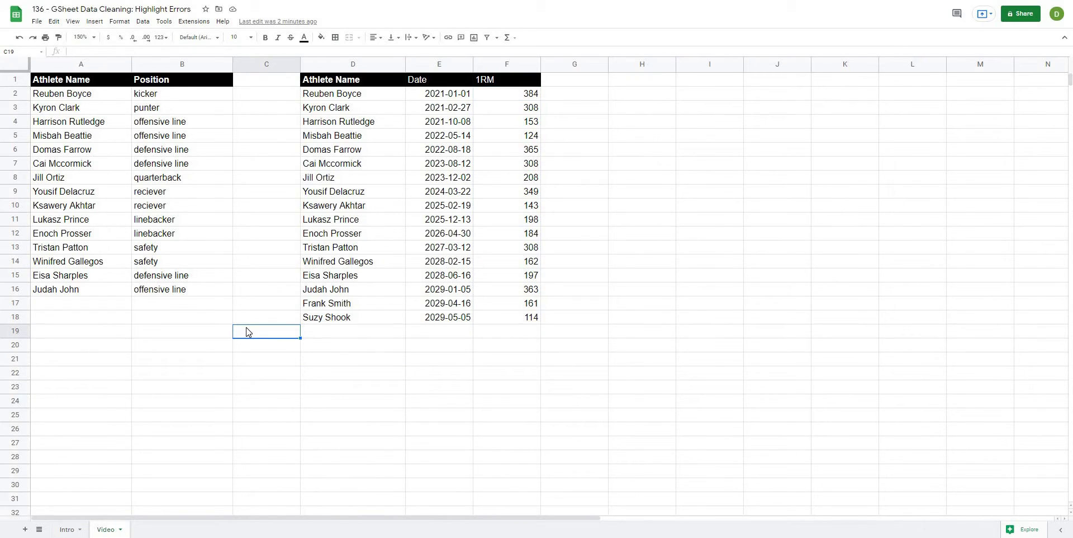
Compare the athlete names in column D with the reference list in column A, from row 2 down.
left_click(332, 333)
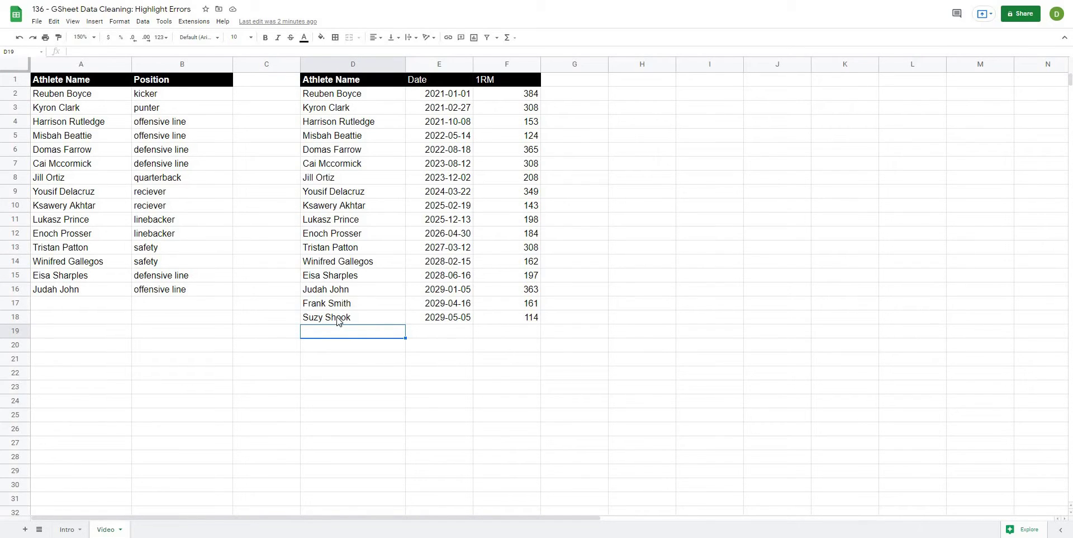
left_click(367, 182)
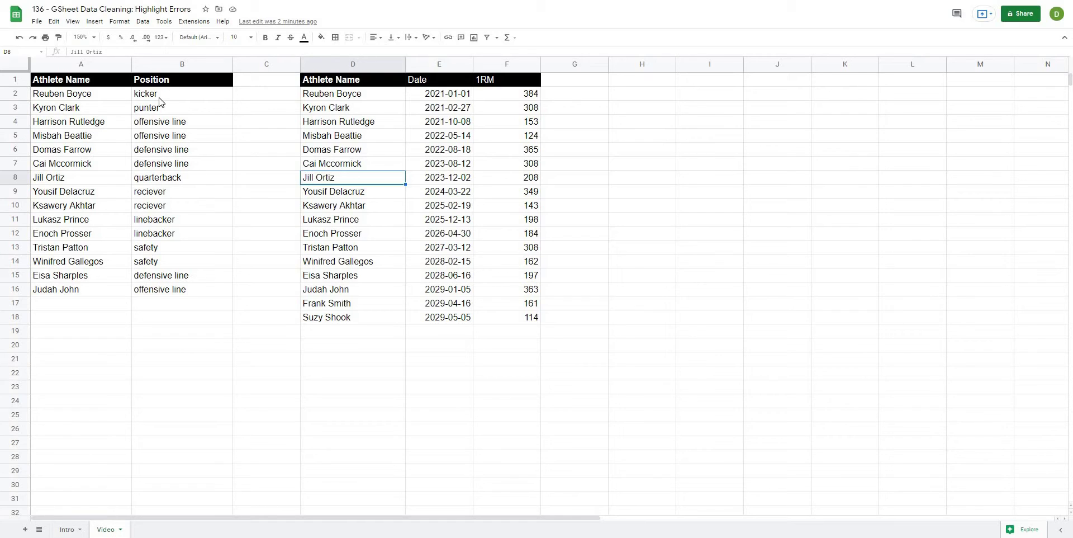
left_click(225, 200)
left_click(355, 180)
left_click(93, 94)
key("ctrl+shift+Down")
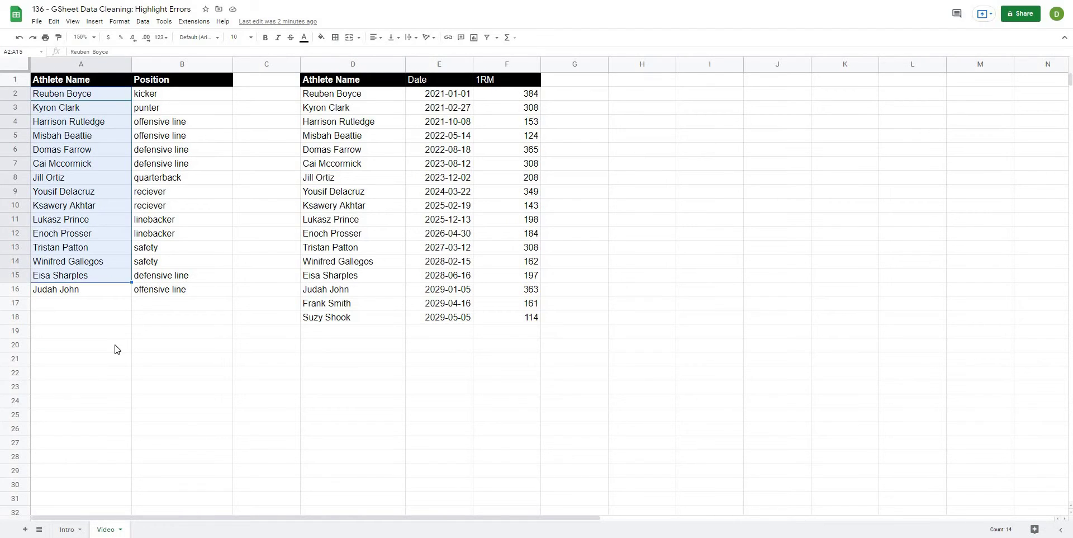
left_click(116, 347)
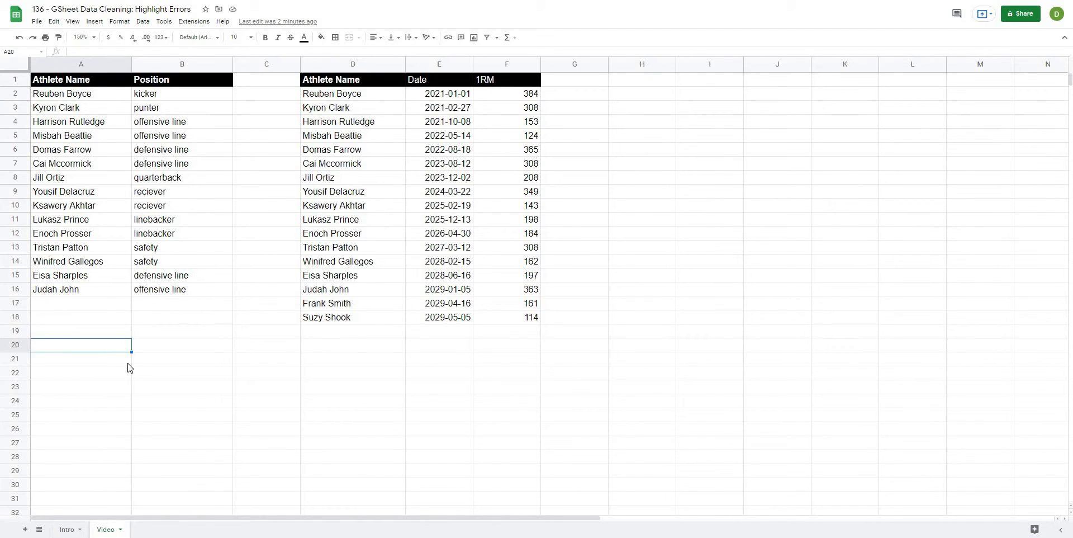
left_click(78, 95)
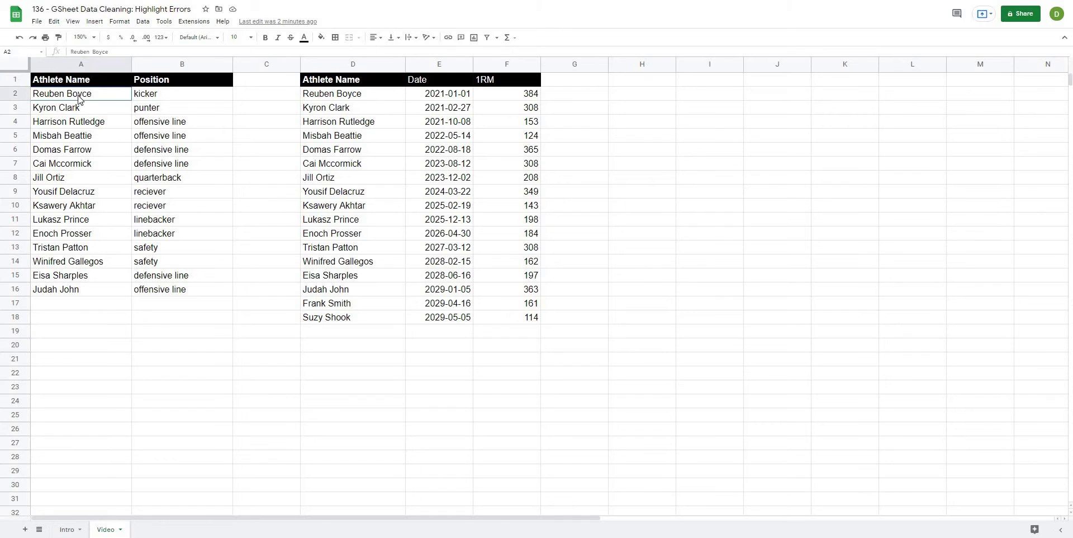
left_click(230, 401)
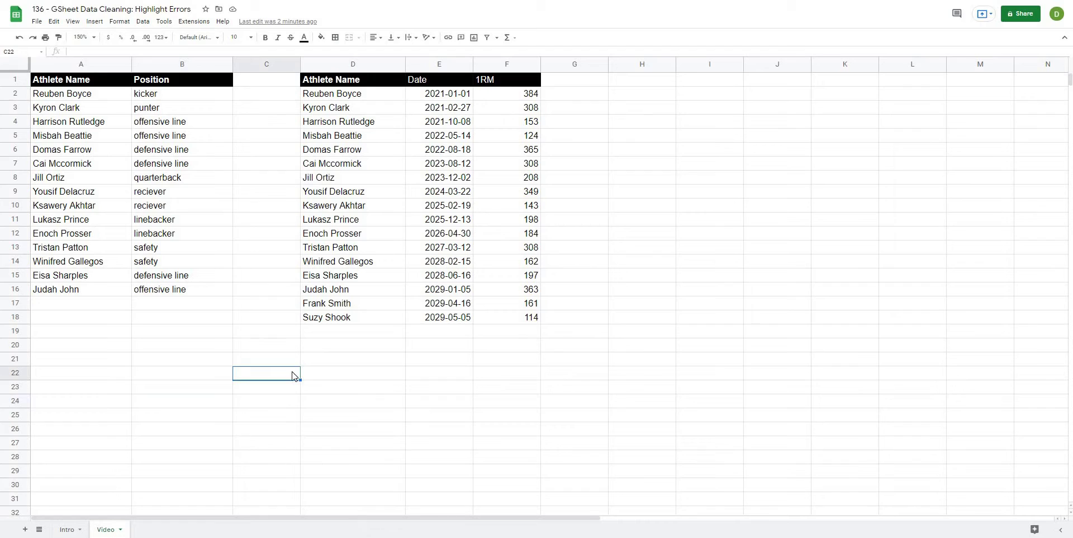
left_click(620, 345)
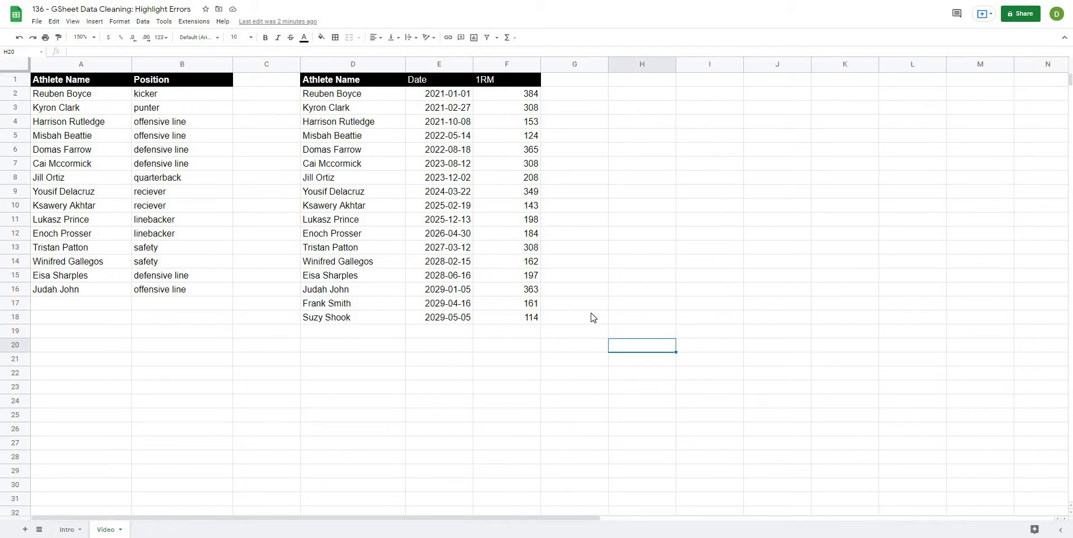
left_click_drag(367, 100, 367, 322)
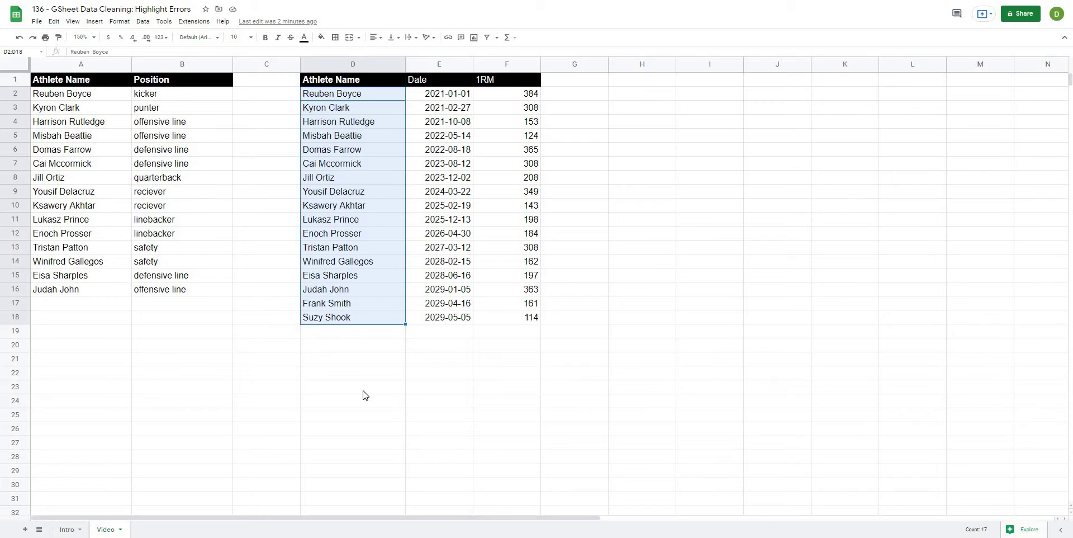
left_click(363, 391)
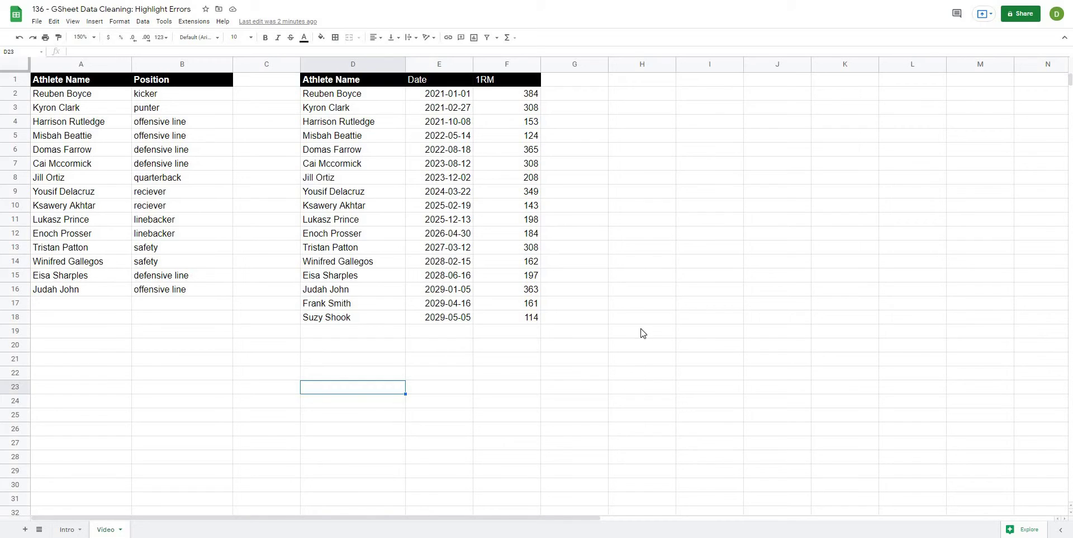
Add the header "formula" in H1 and make it bold.
left_click(625, 205)
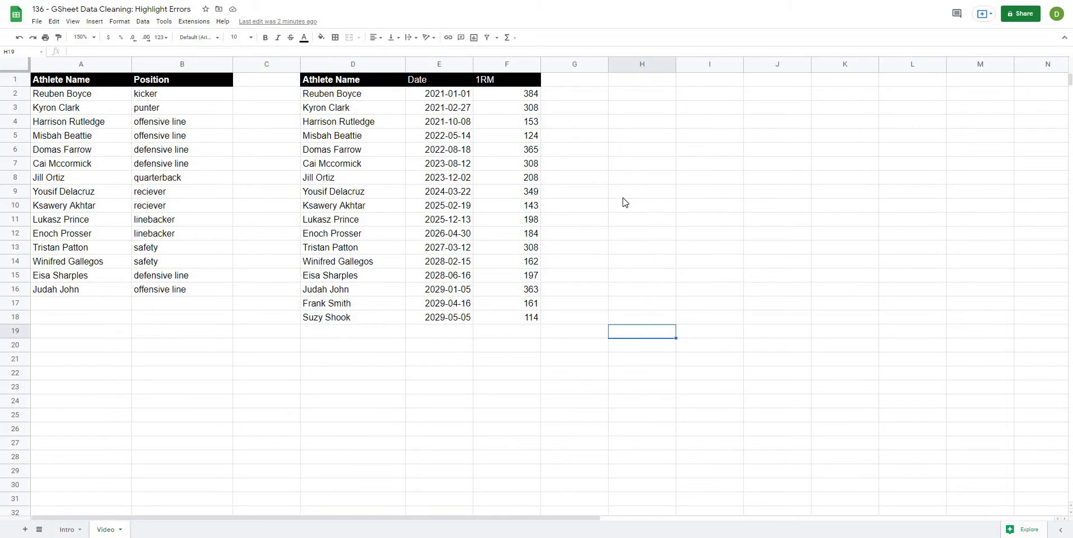
left_click(624, 84)
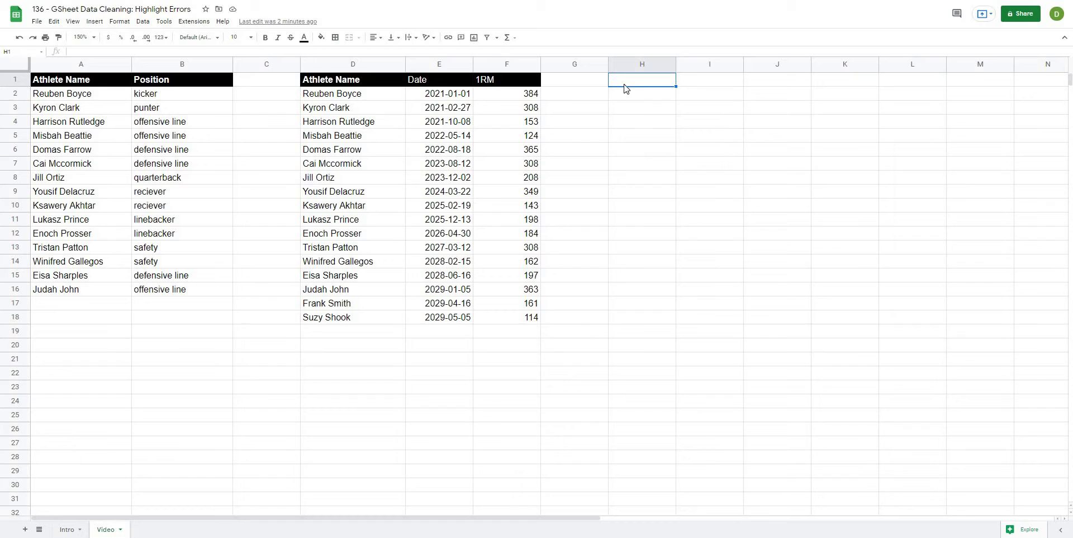
type("formula")
key("Return")
left_click(624, 84)
key("ctrl+b")
left_click(759, 166)
Start a MATCH formula in H2 with D2 as the search key.
left_click(655, 99)
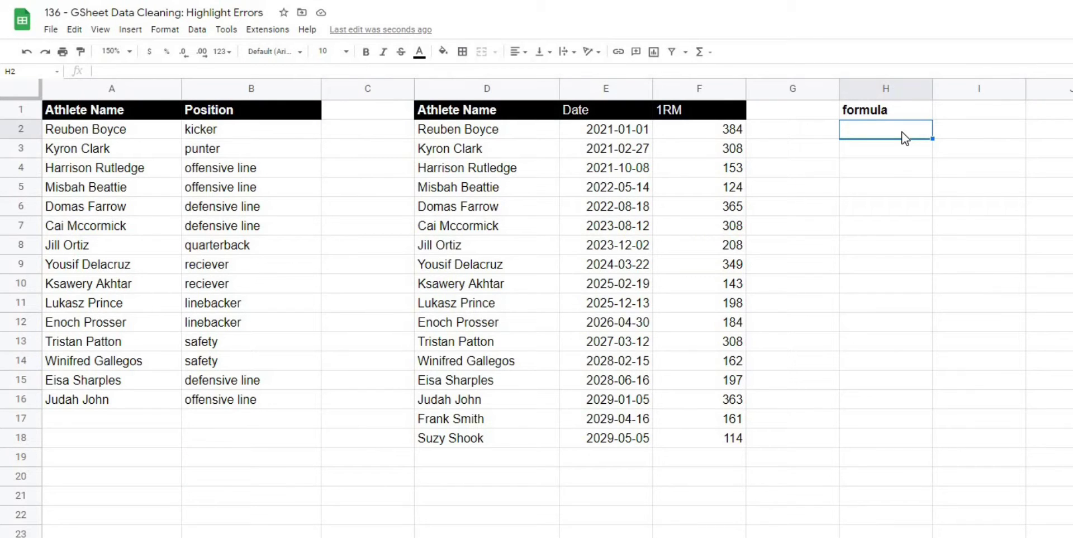
type("=,at")
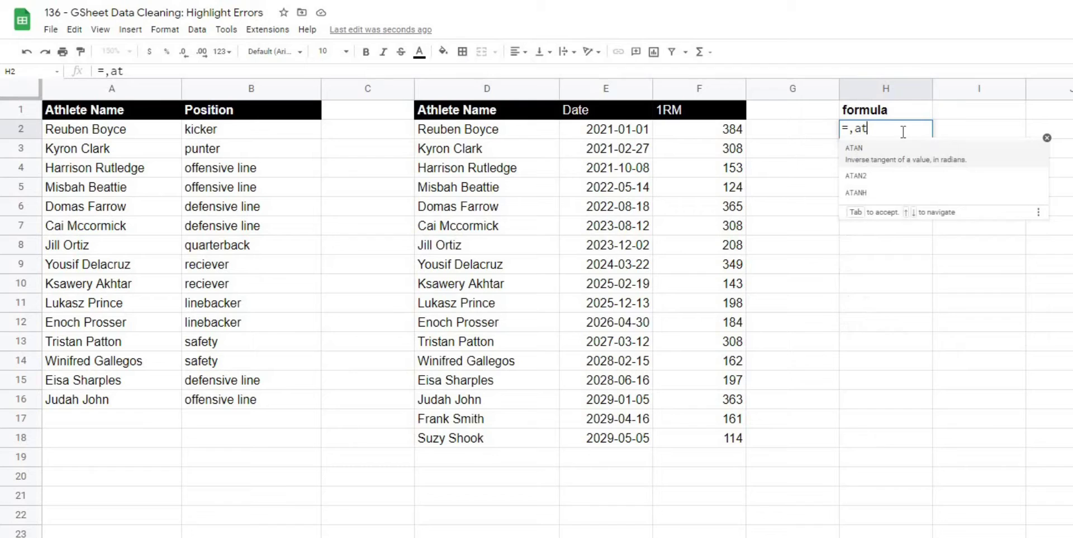
key("BackSpace")
key("BackSpace")
key("BackSpace")
type("mac")
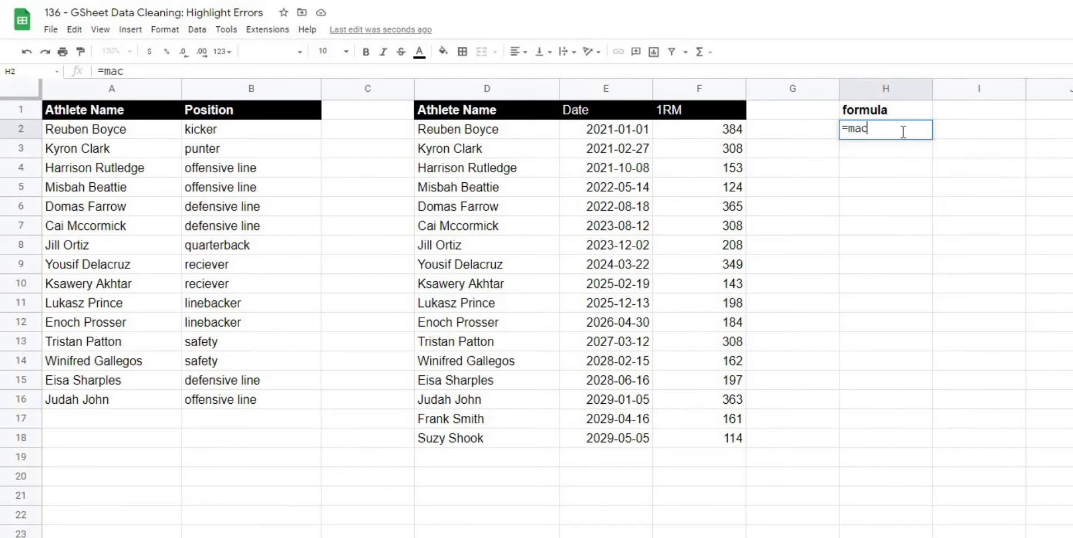
key("BackSpace")
type("tch(")
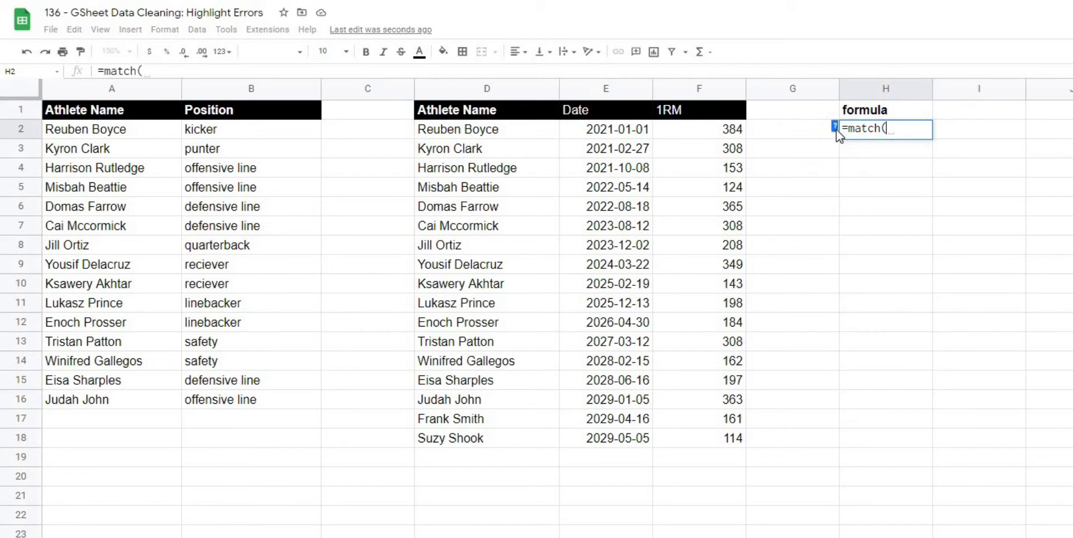
left_click(835, 127)
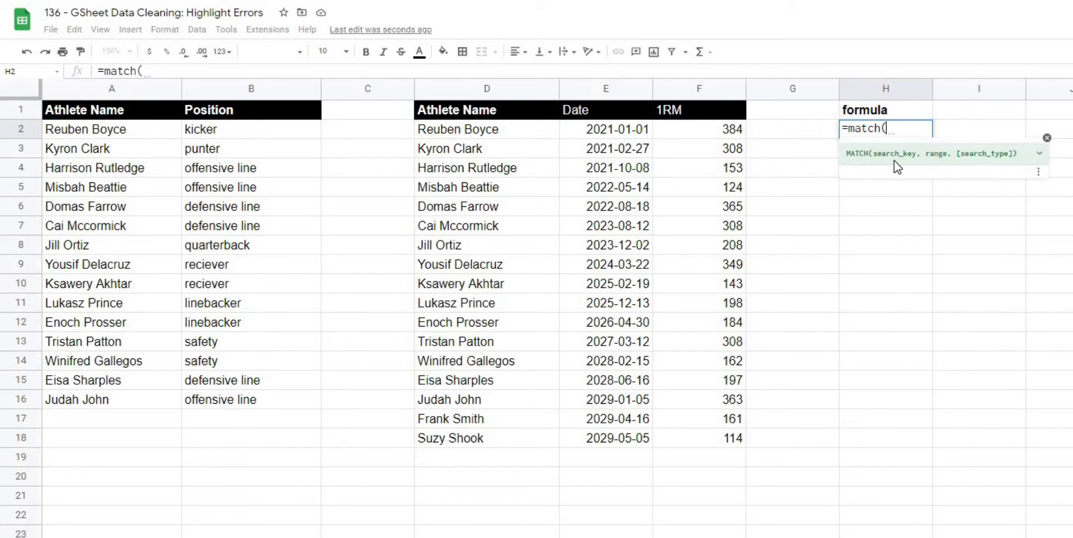
left_click(462, 129)
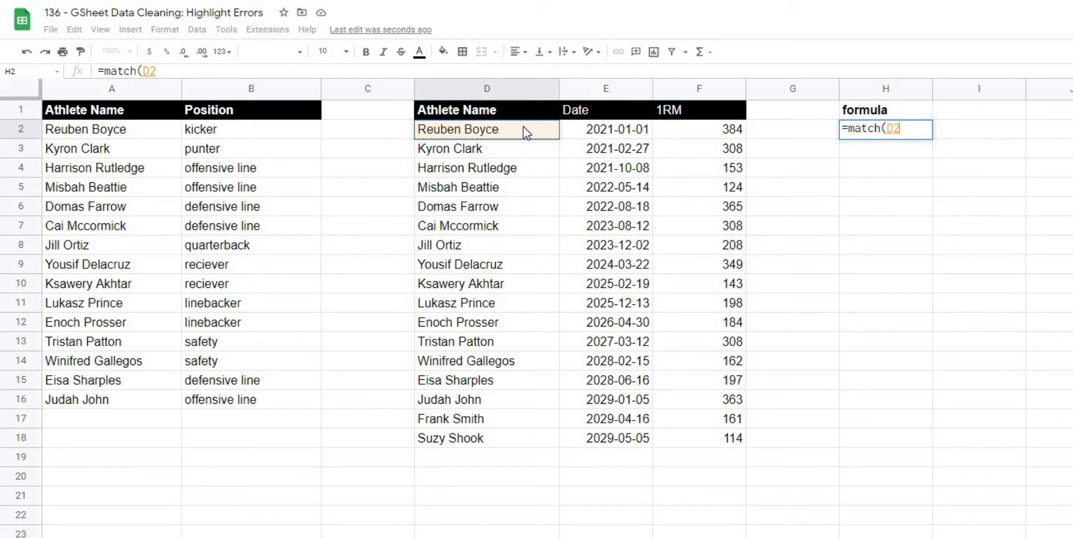
type(",")
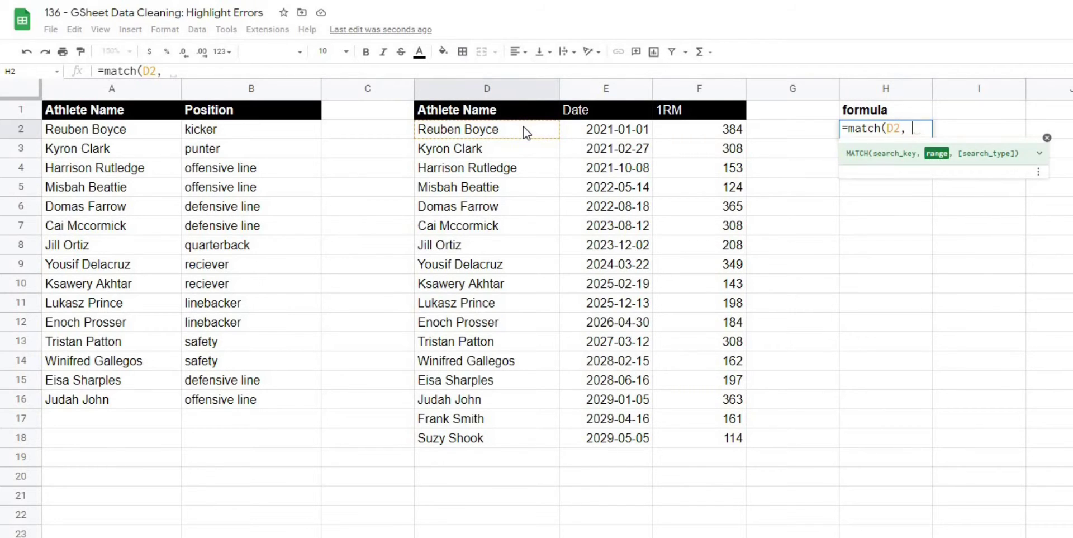
Complete the H2 formula as =match(D2, $A$2:$A, 0) and fill it down through H18.
left_click(108, 85)
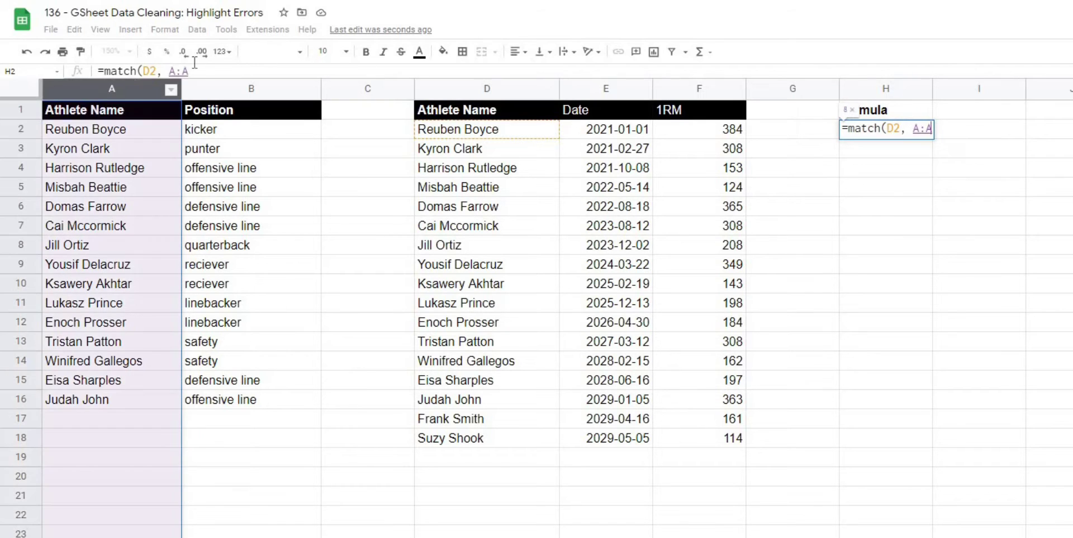
left_click(149, 71)
type("2")
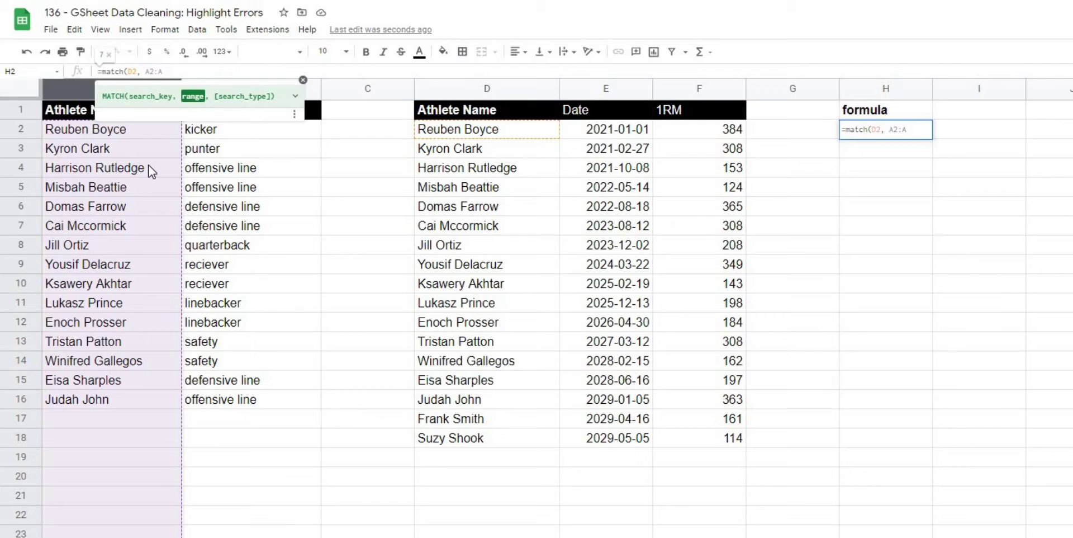
key("F4")
type(", ")
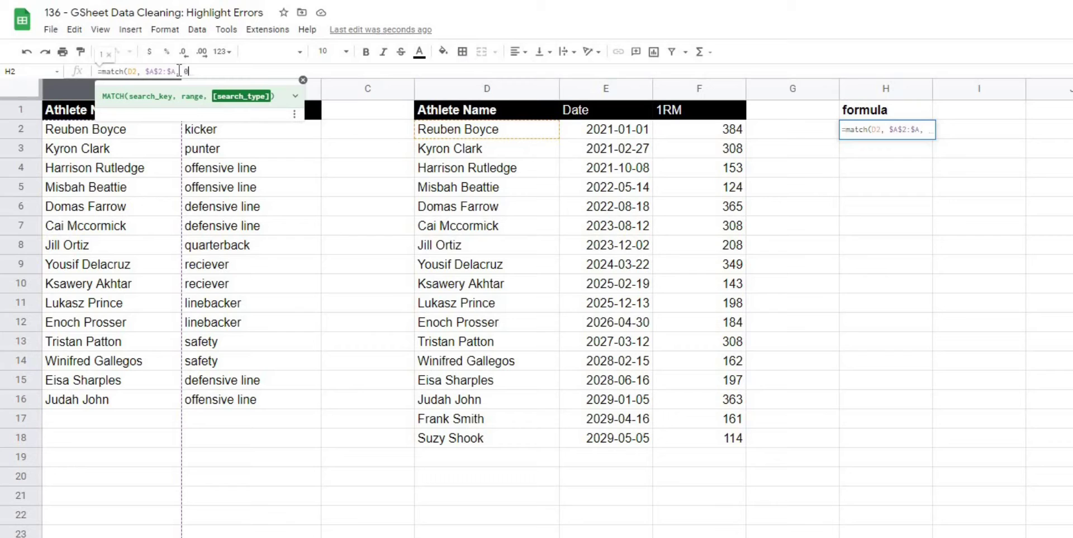
type("0)")
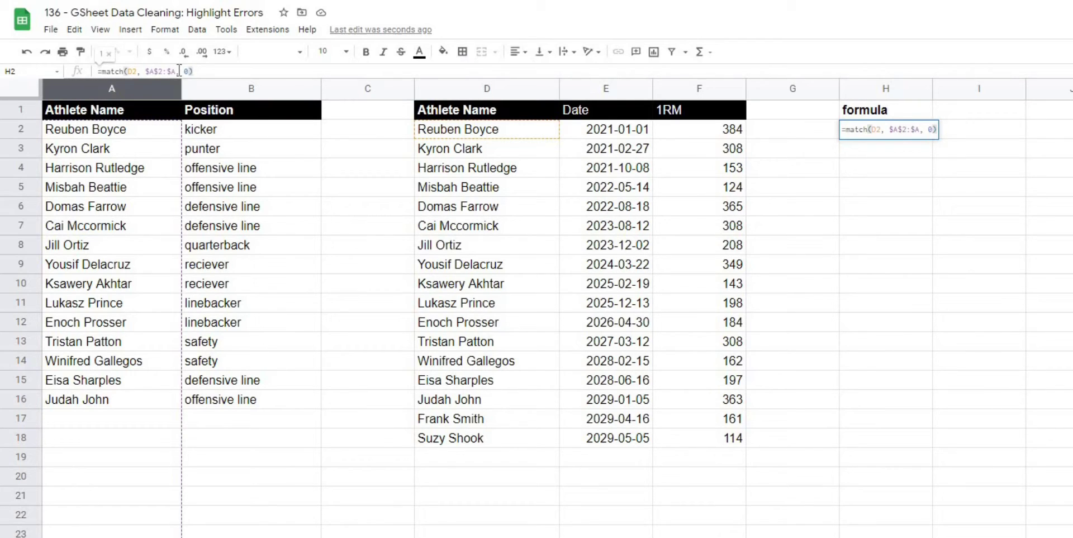
key("Return")
left_click(919, 135)
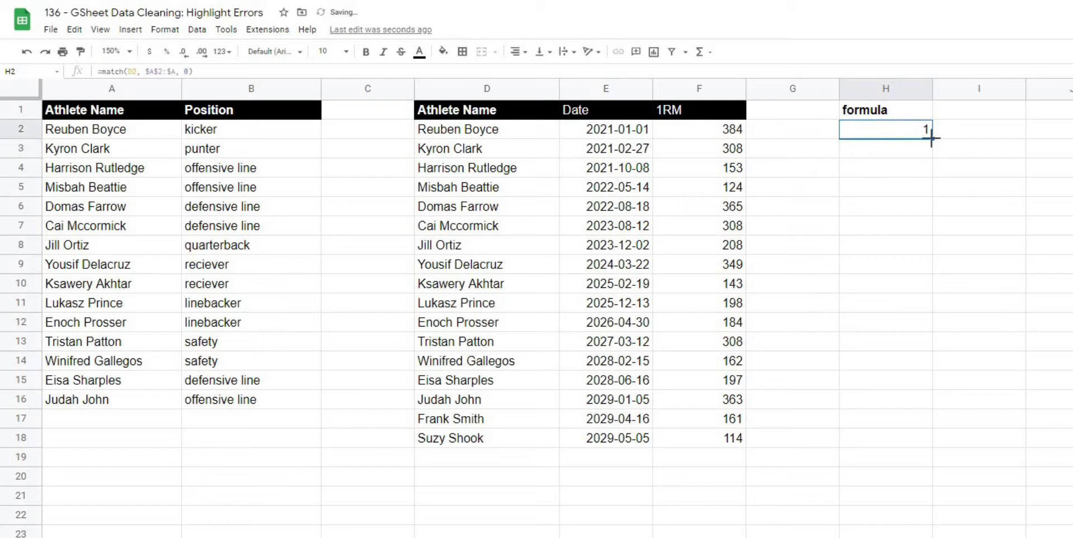
left_click_drag(932, 138, 904, 441)
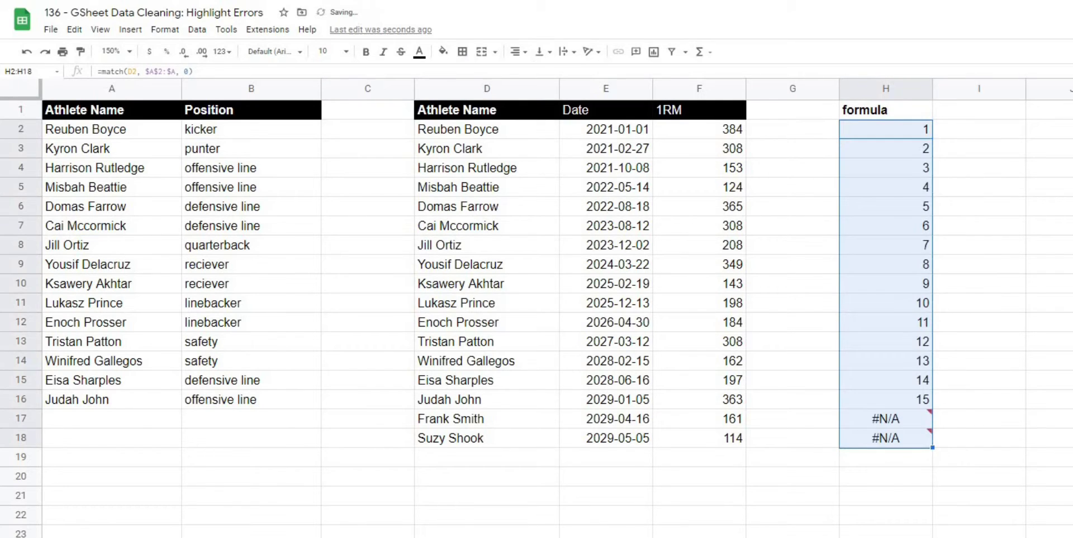
Examine the MATCH results in H2:H18 against the athlete names in columns D and A, including the errors in H17:H18.
left_click(1040, 302)
left_click_drag(910, 136, 896, 447)
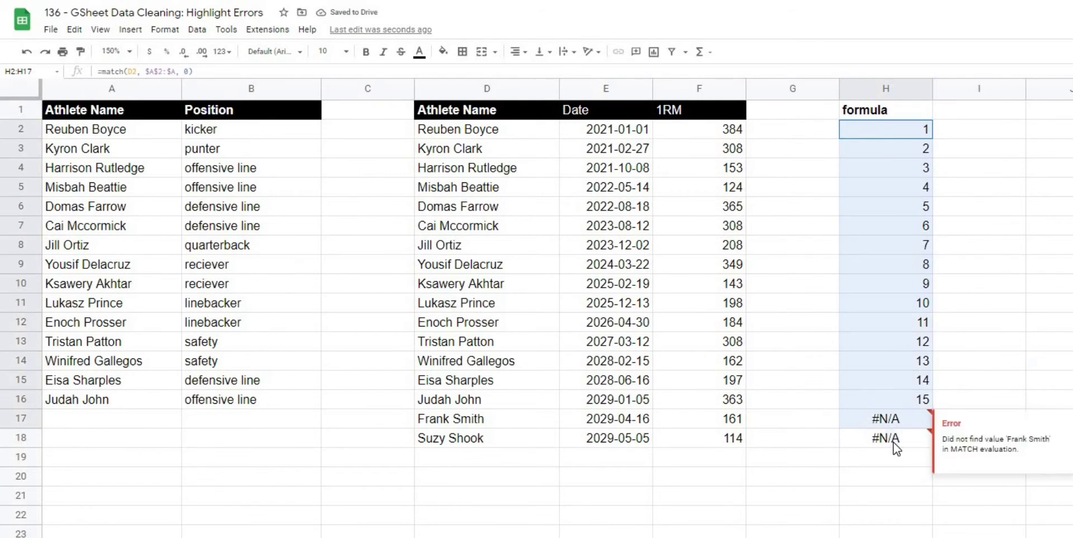
left_click(911, 134)
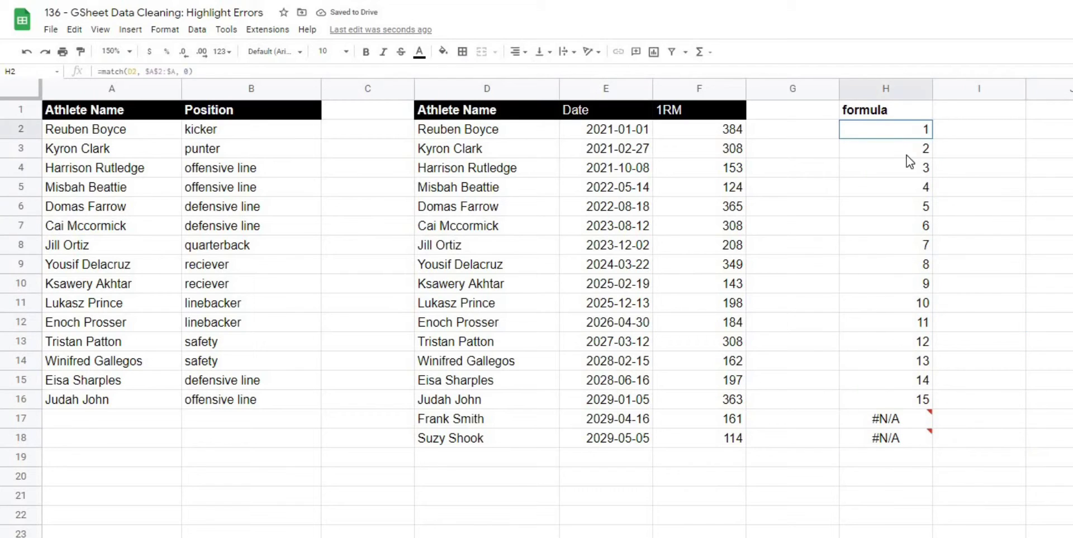
left_click_drag(909, 162, 894, 399)
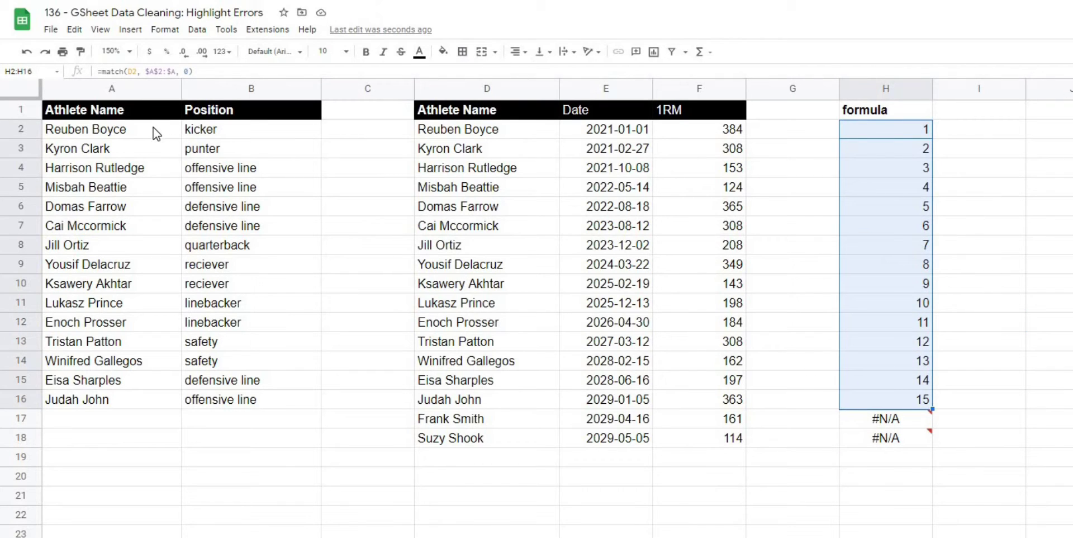
left_click(1020, 399)
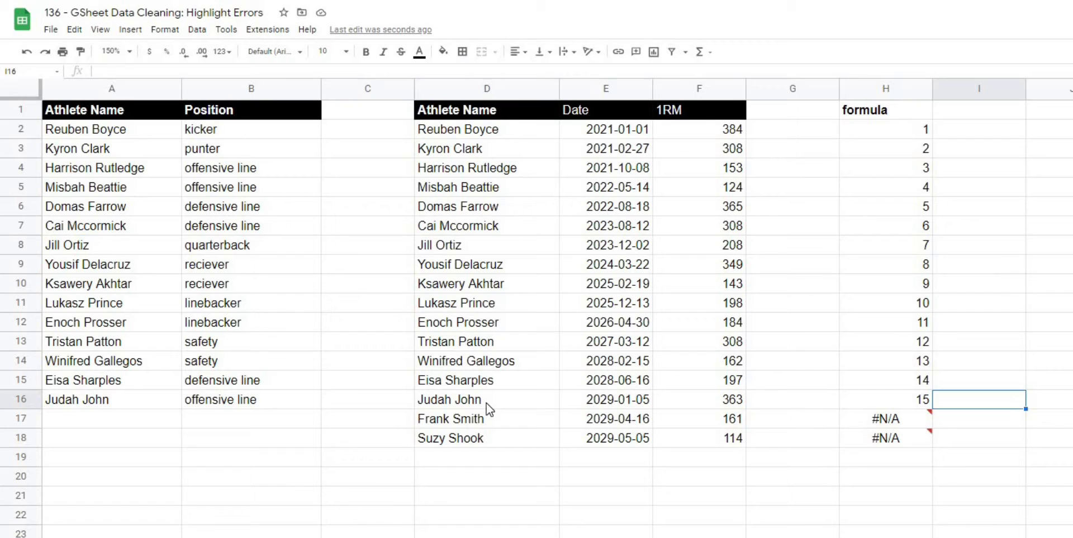
left_click(912, 129)
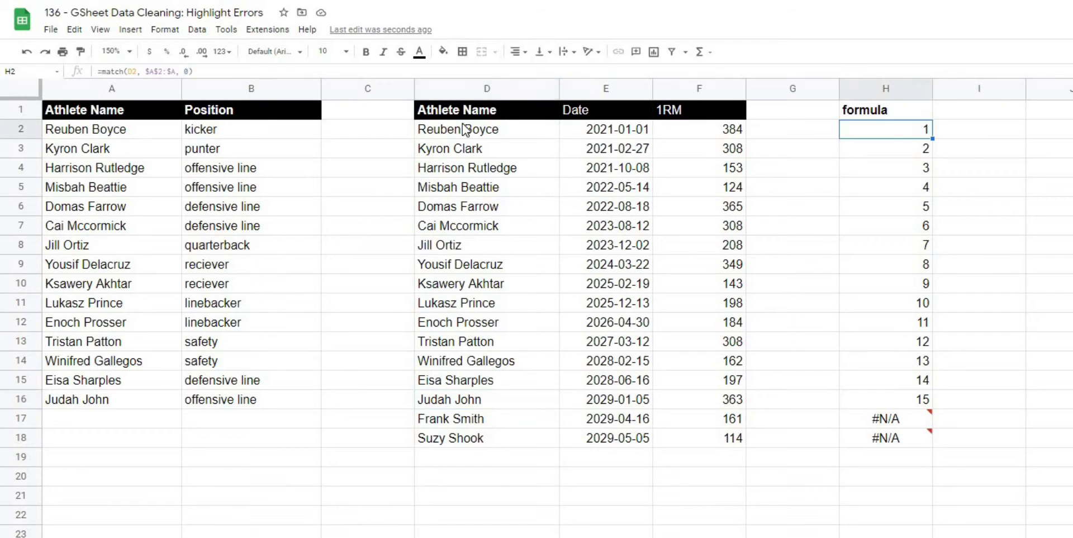
left_click(464, 129)
left_click(67, 129)
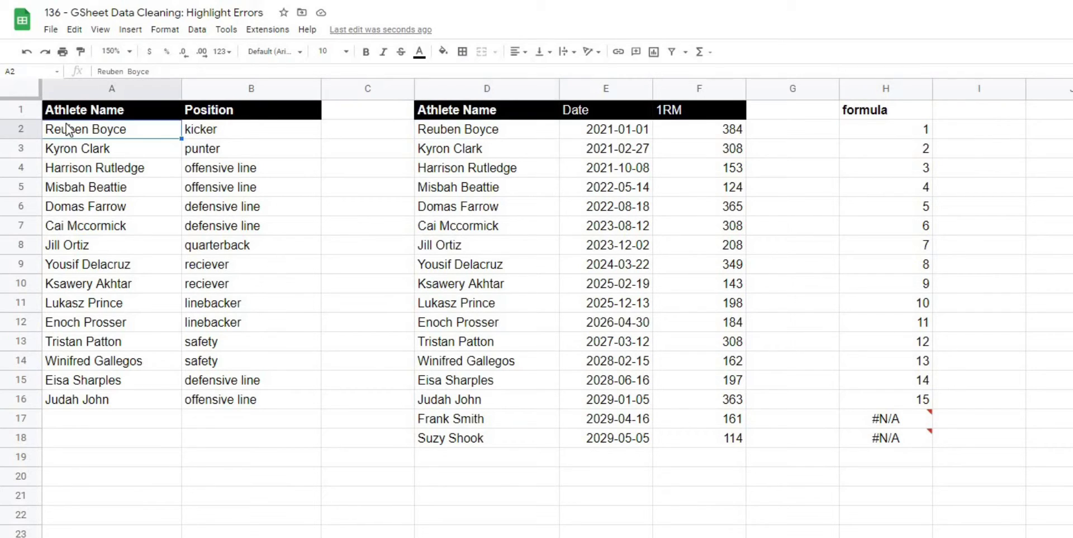
left_click(1045, 168)
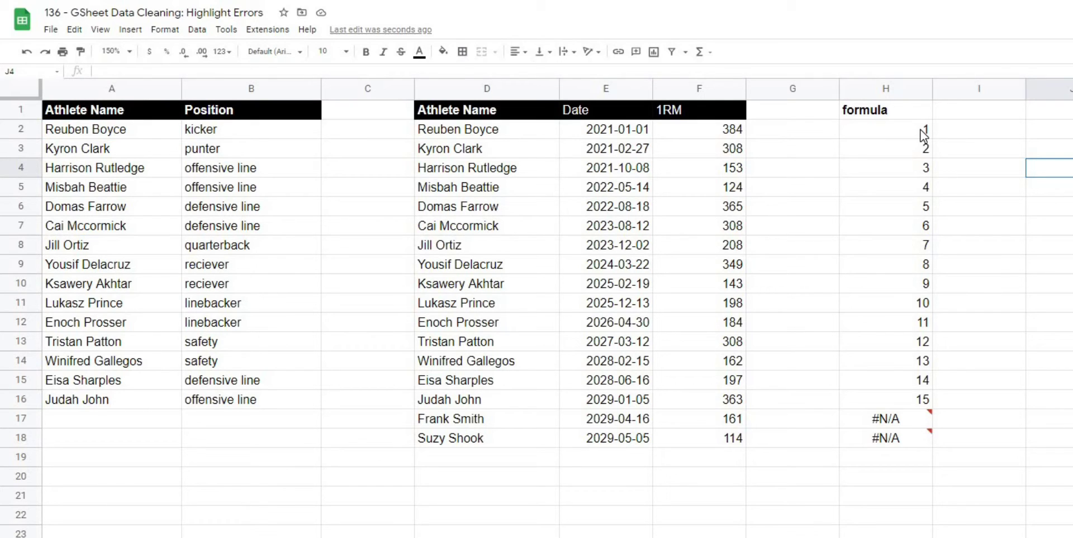
left_click(1043, 133)
mouse_move(913, 418)
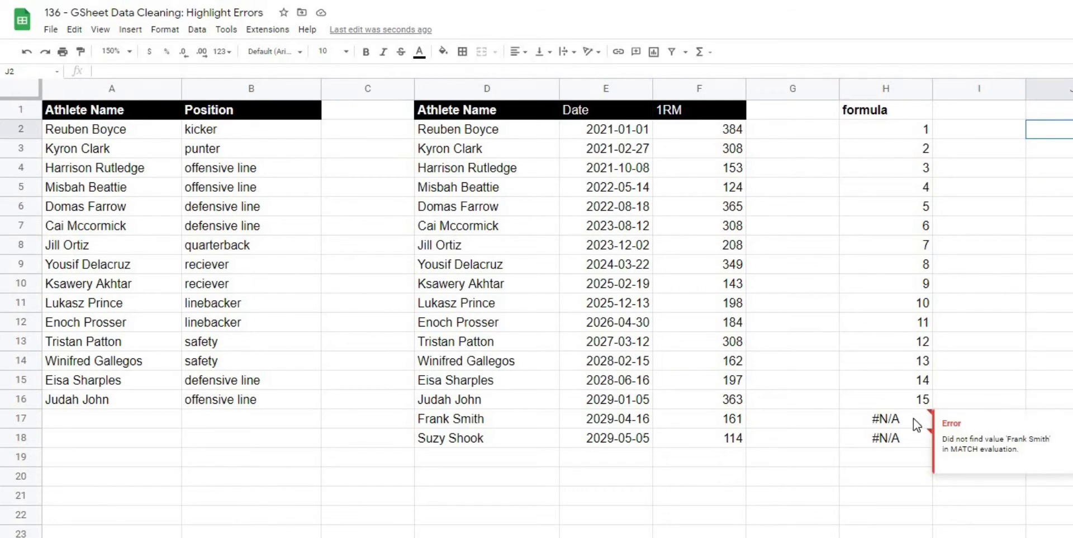
left_click_drag(913, 418, 878, 436)
left_click(1006, 378)
left_click(1042, 391)
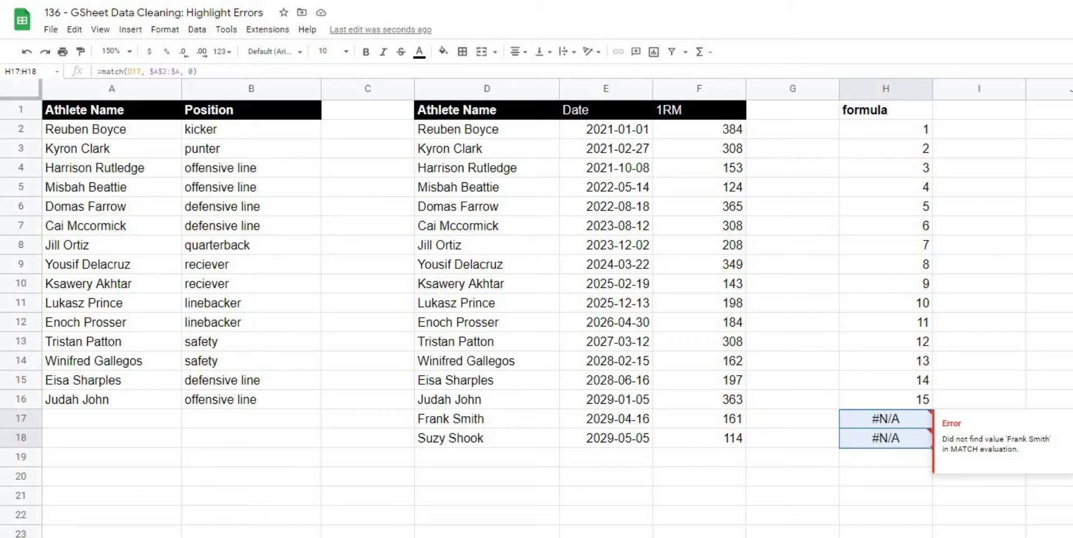
Wrap the H2 MATCH formula in IFERROR with 0 as the fallback: =iferror(match(D2, $A$2:$A, 0), 0).
left_click(888, 129)
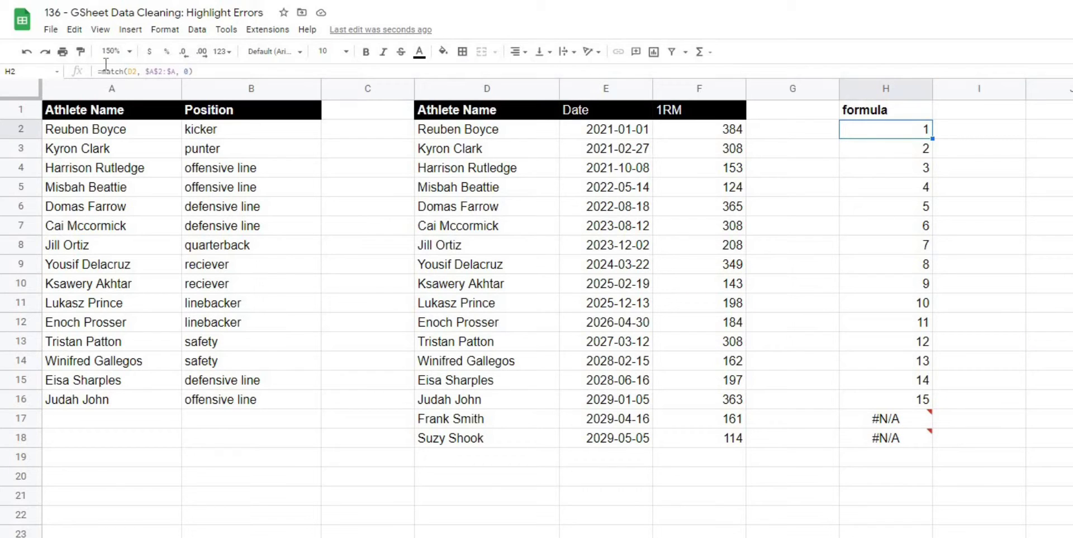
key("Return")
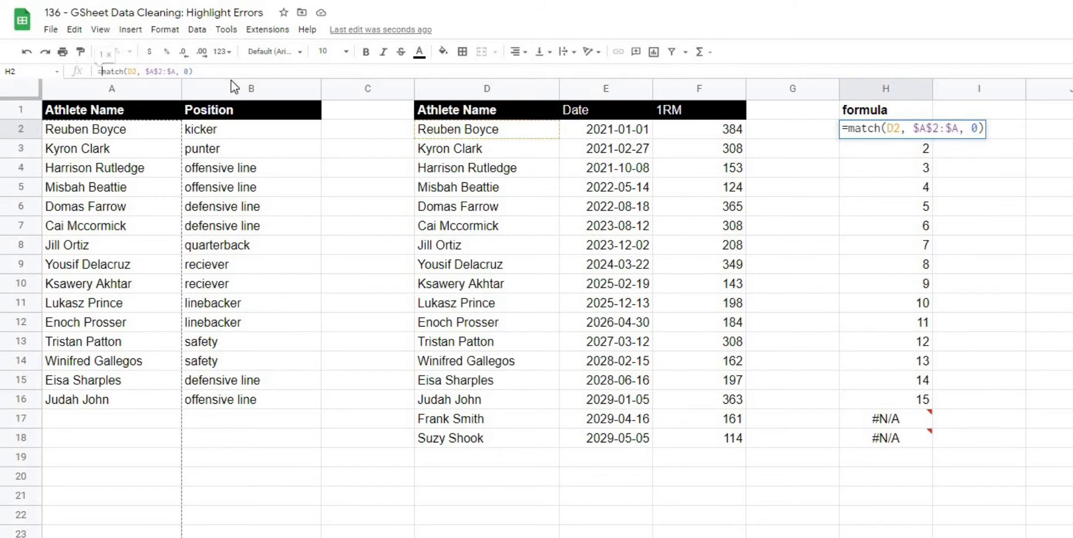
left_click(280, 73)
key("Home")
key("Right")
type("iferror(")
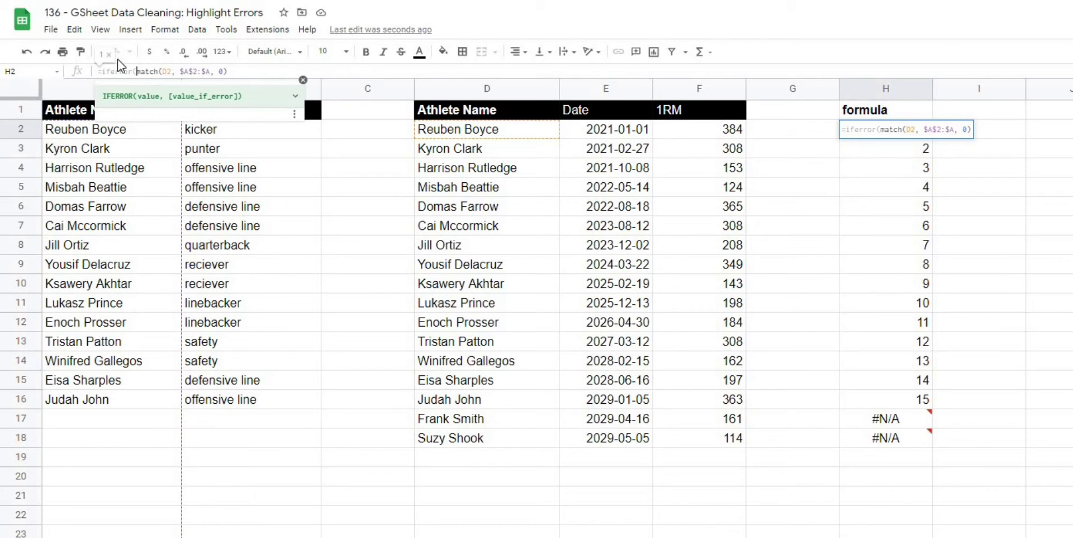
left_click_drag(137, 71, 233, 68)
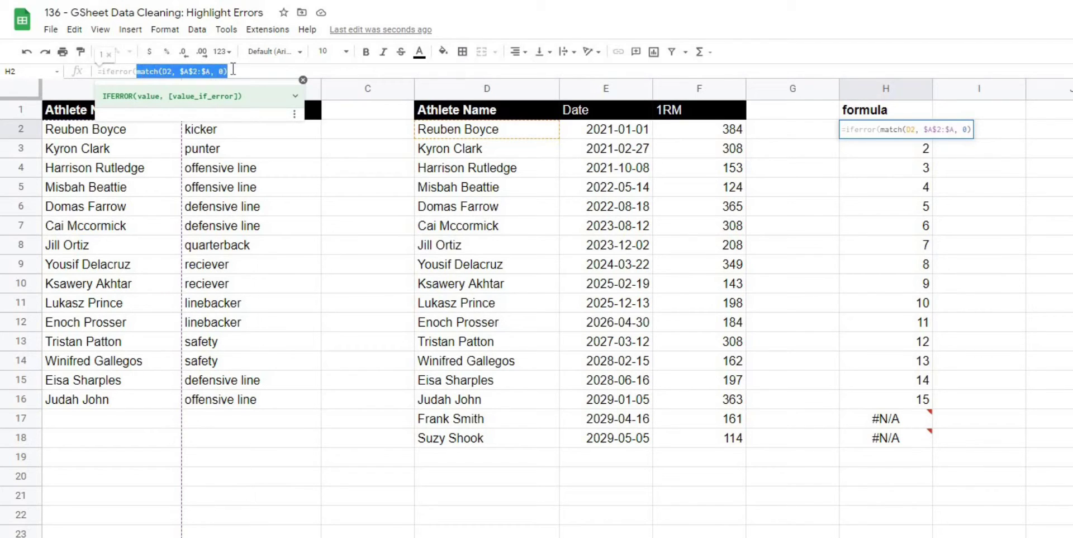
left_click(233, 68)
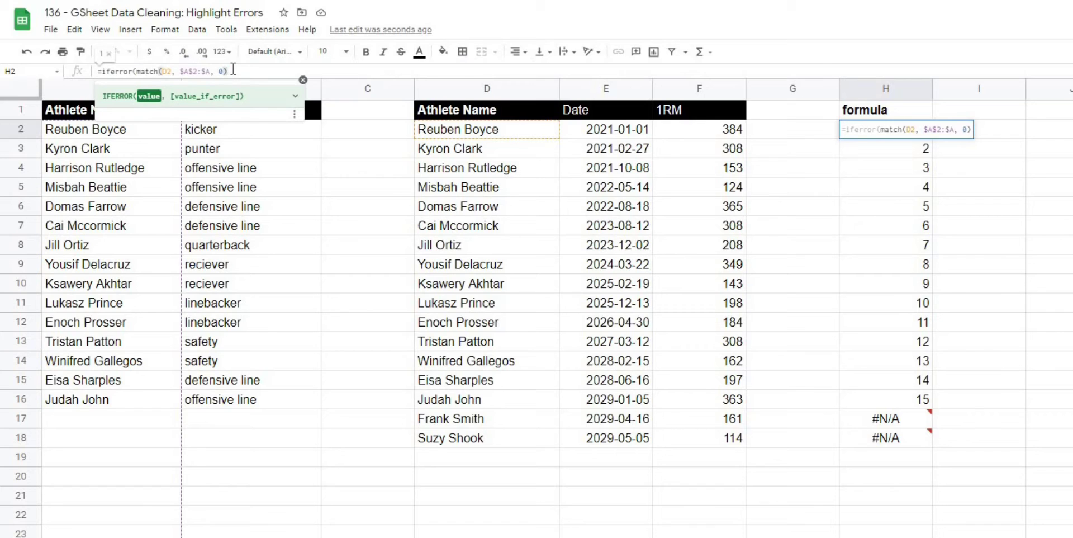
type(", ")
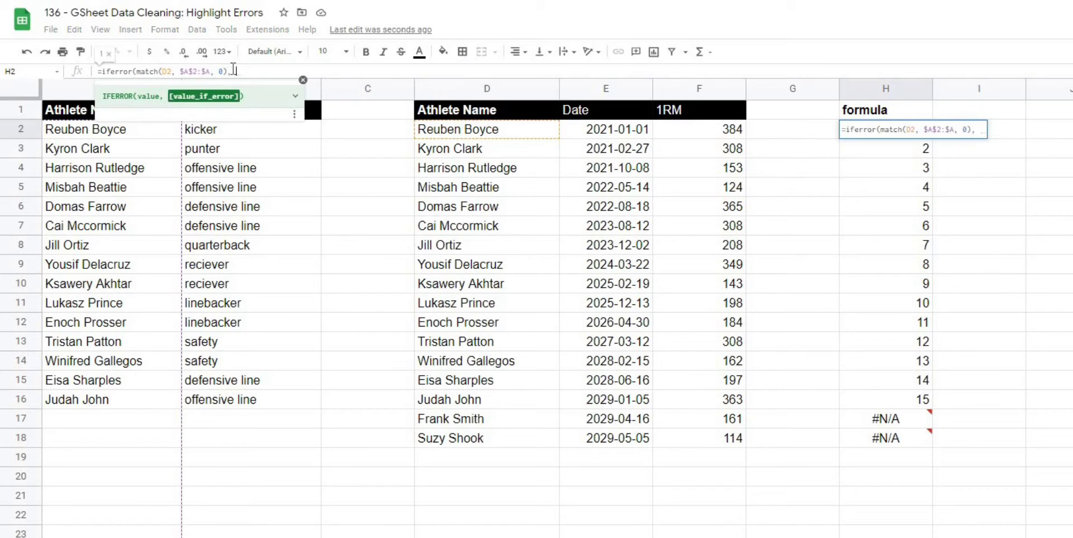
type("0")
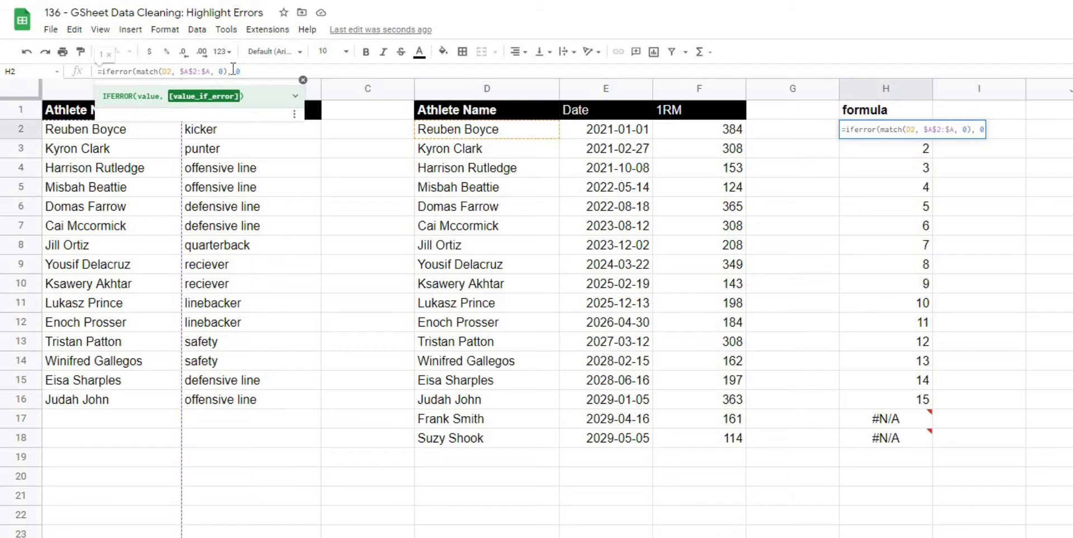
type(")")
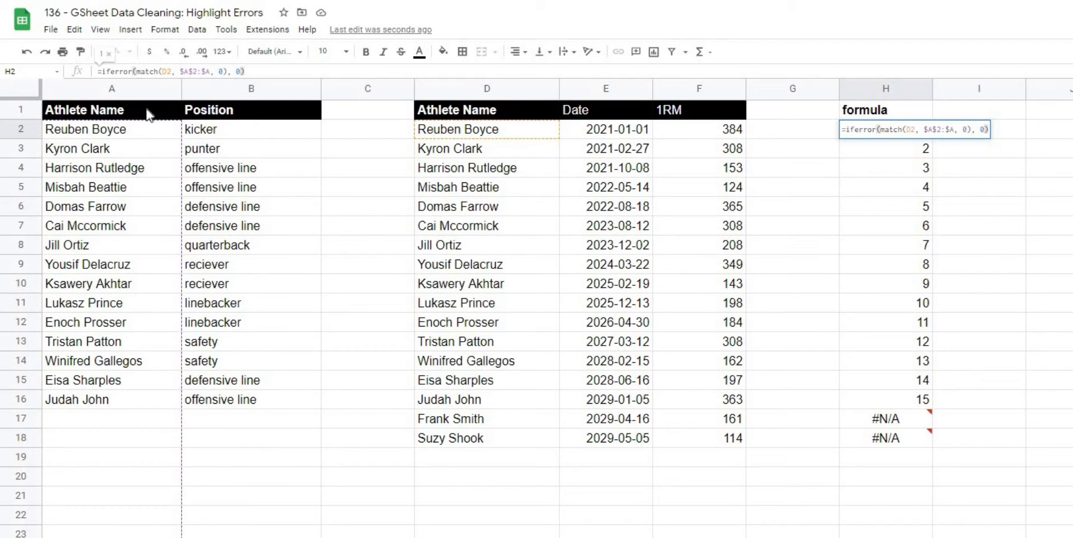
key("Return")
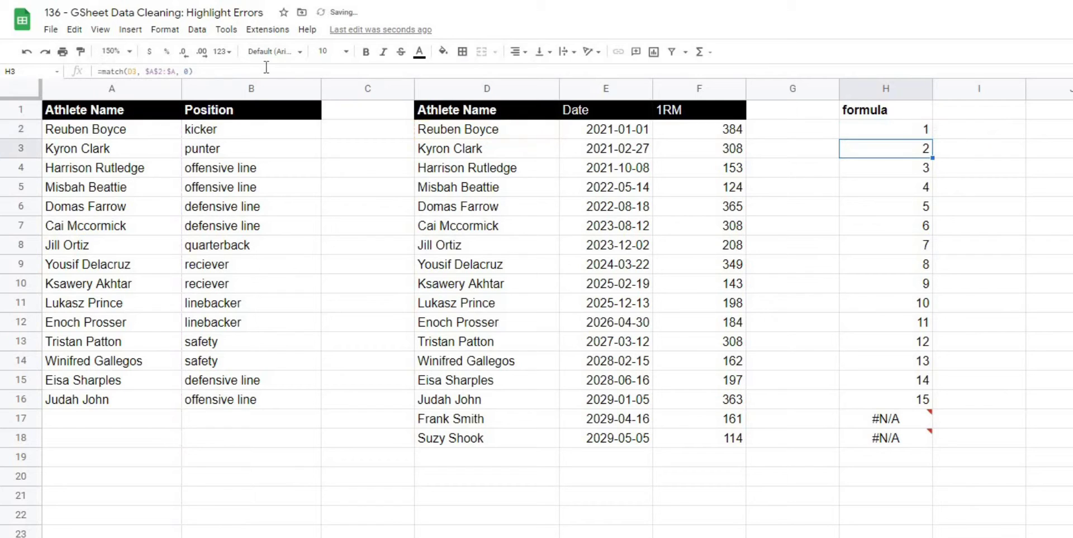
Fill the IFERROR formula from H2 down through H18.
left_click(868, 127)
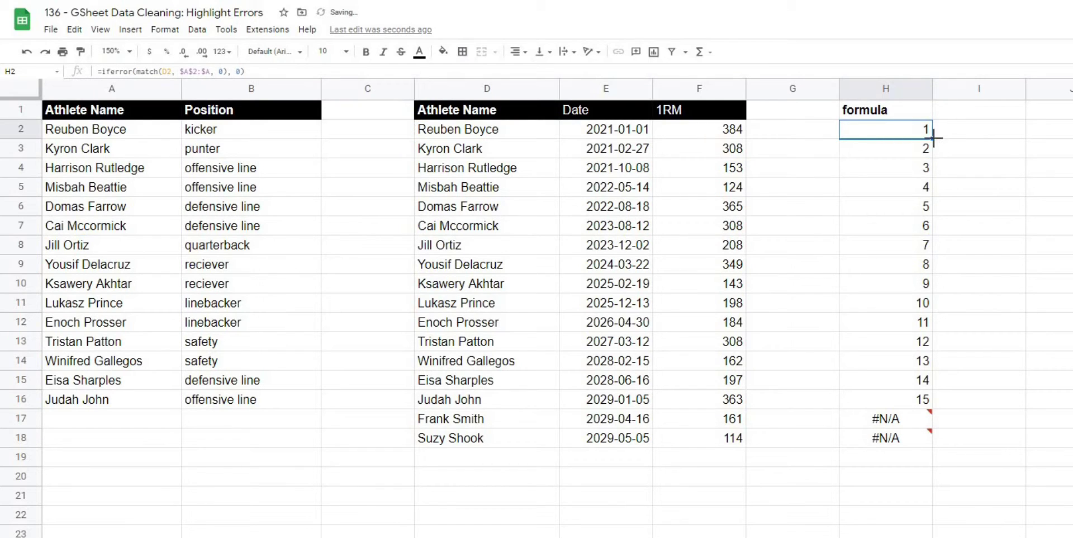
left_click_drag(933, 137, 906, 435)
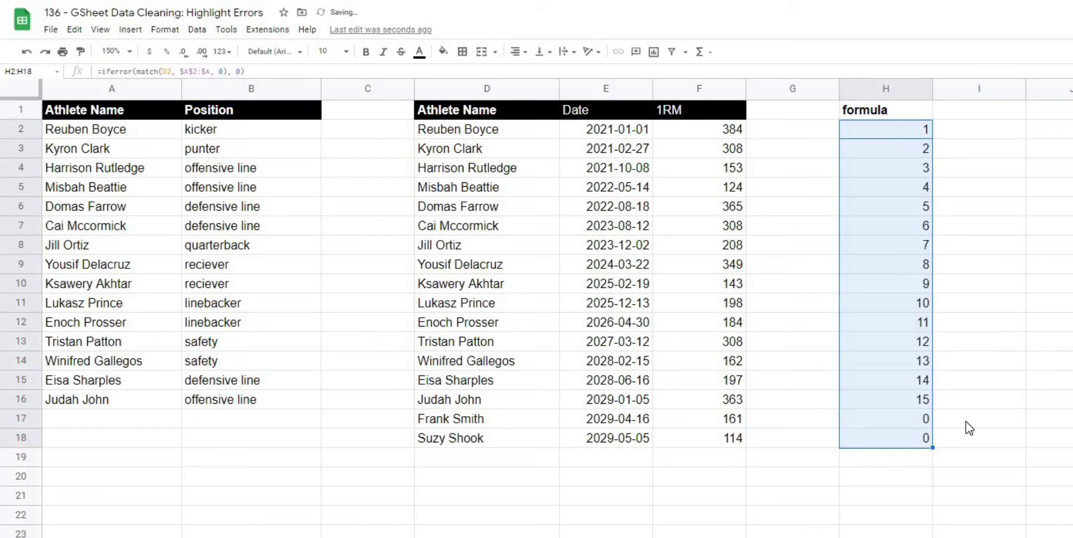
left_click(1049, 380)
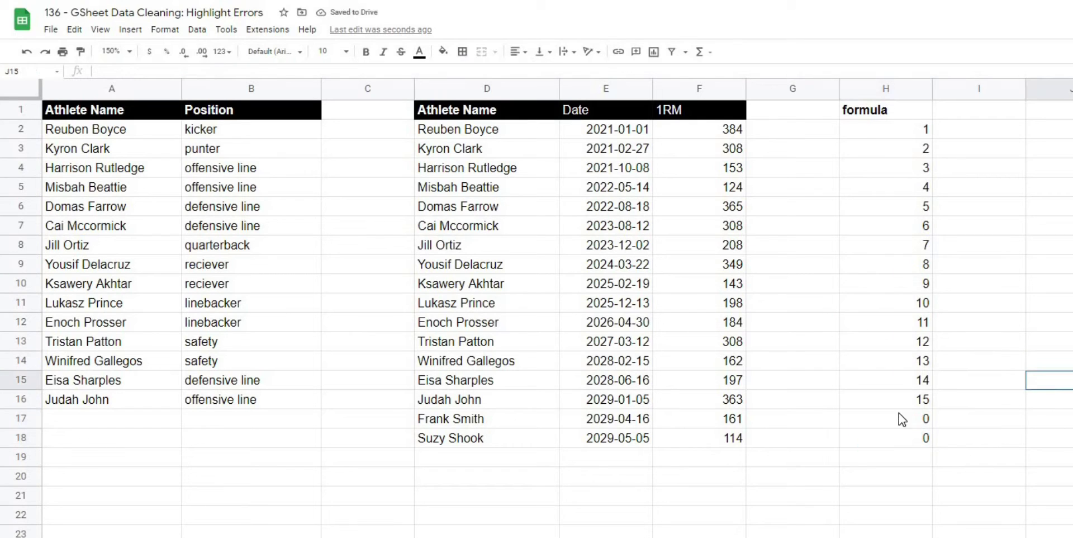
Examine the formula results in H17 and H18 for the two unmatched athletes.
left_click_drag(899, 418, 907, 435)
left_click(984, 427)
left_click(924, 438)
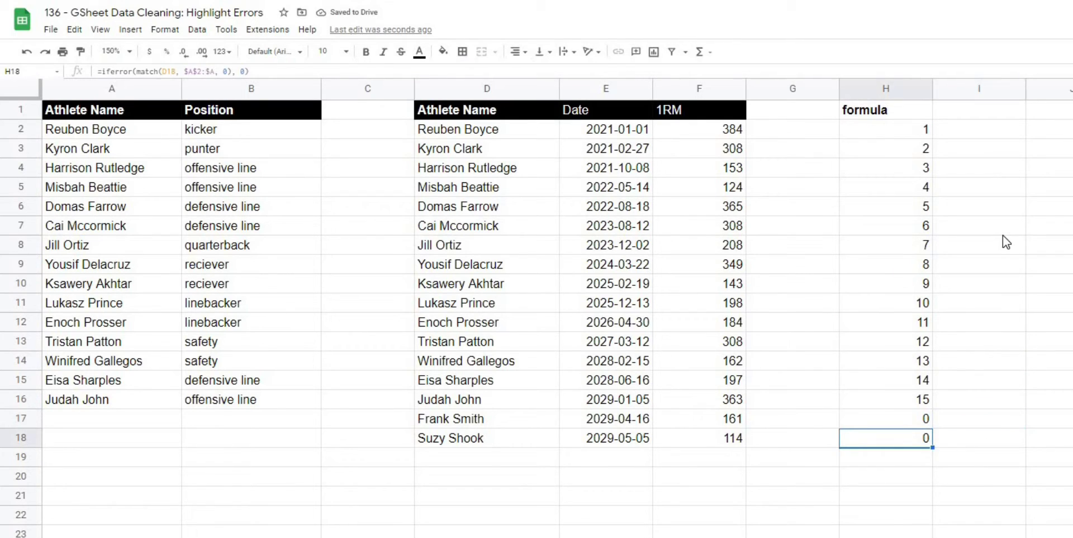
left_click(1000, 234)
left_click(882, 418)
left_click(994, 345)
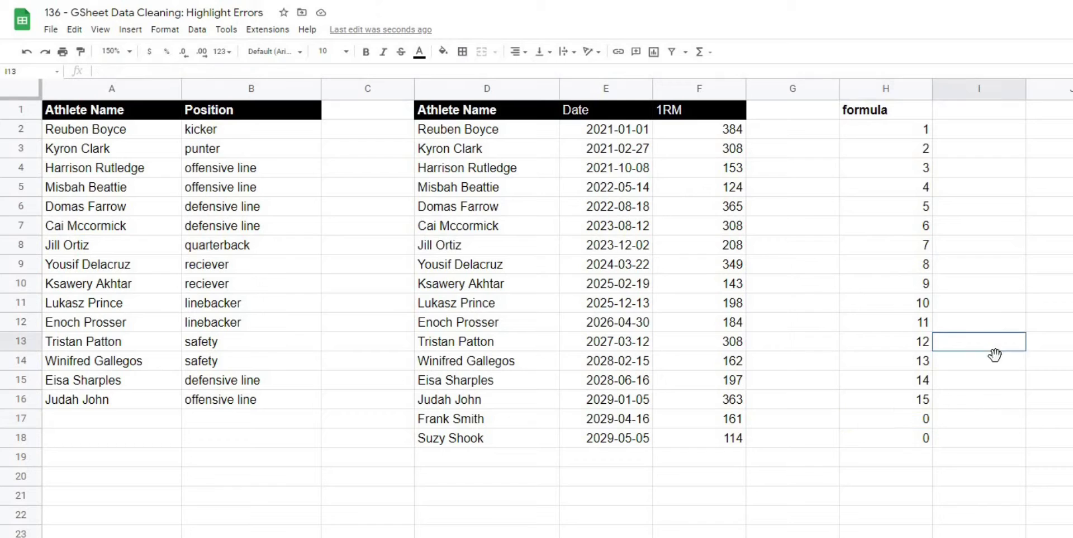
left_click(886, 418)
left_click(880, 438)
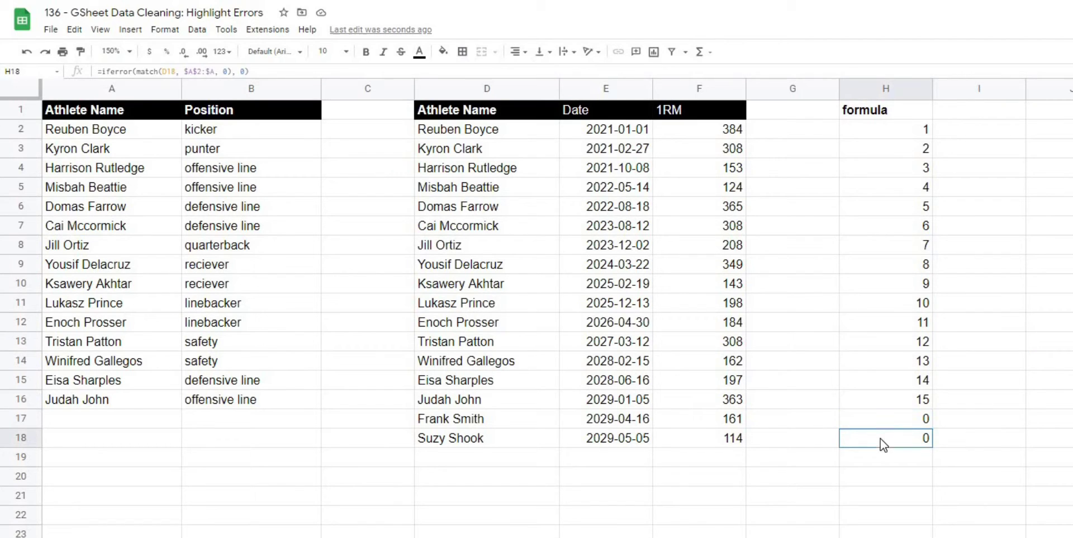
Append = 0 to the H2 formula, fill it down through H18, and check the results in H2 and H17:H18.
left_click(897, 132)
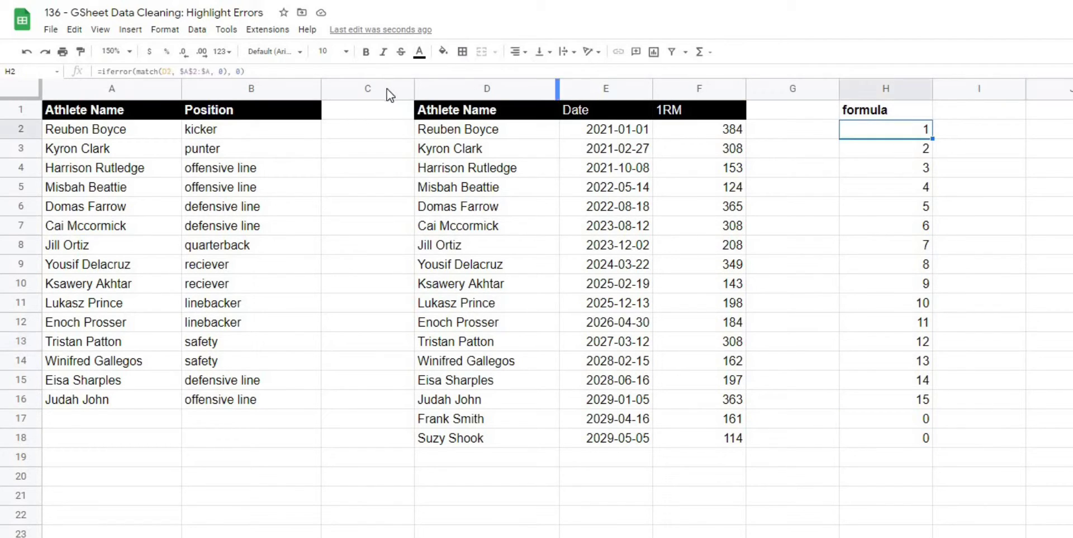
left_click(352, 71)
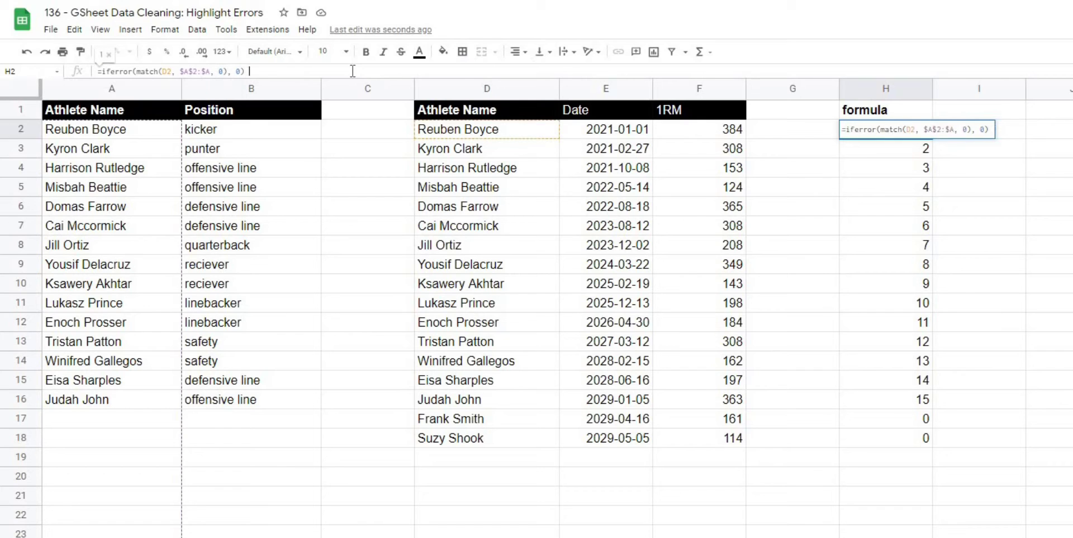
type("= 0")
key("Return")
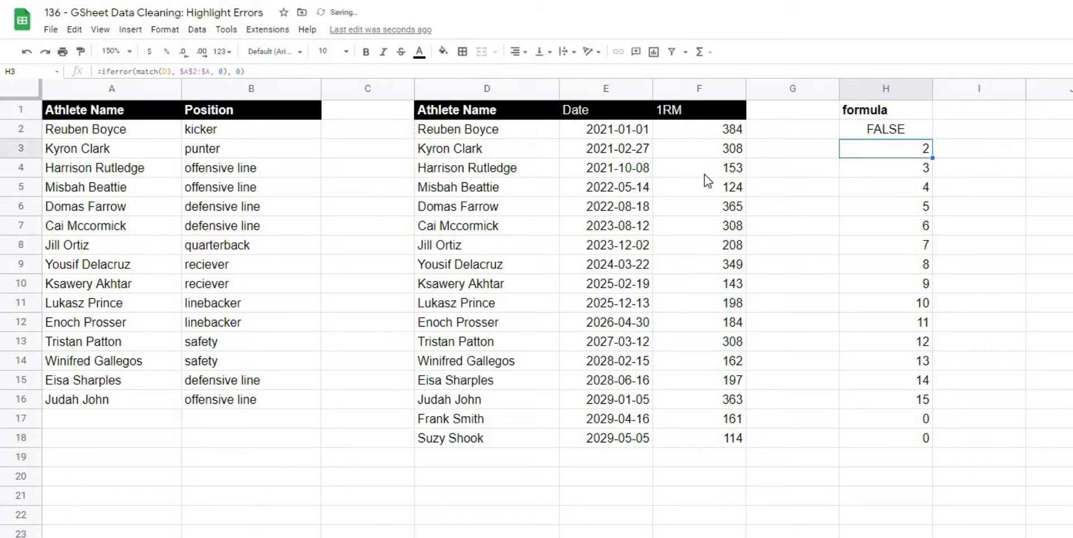
left_click(877, 134)
left_click_drag(933, 139, 922, 447)
left_click(1031, 357)
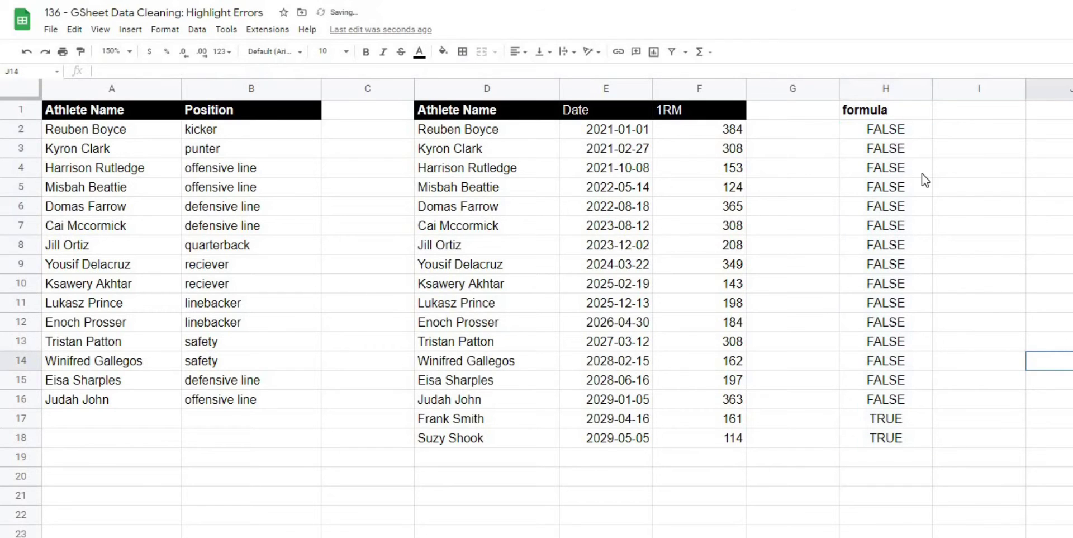
left_click(906, 128)
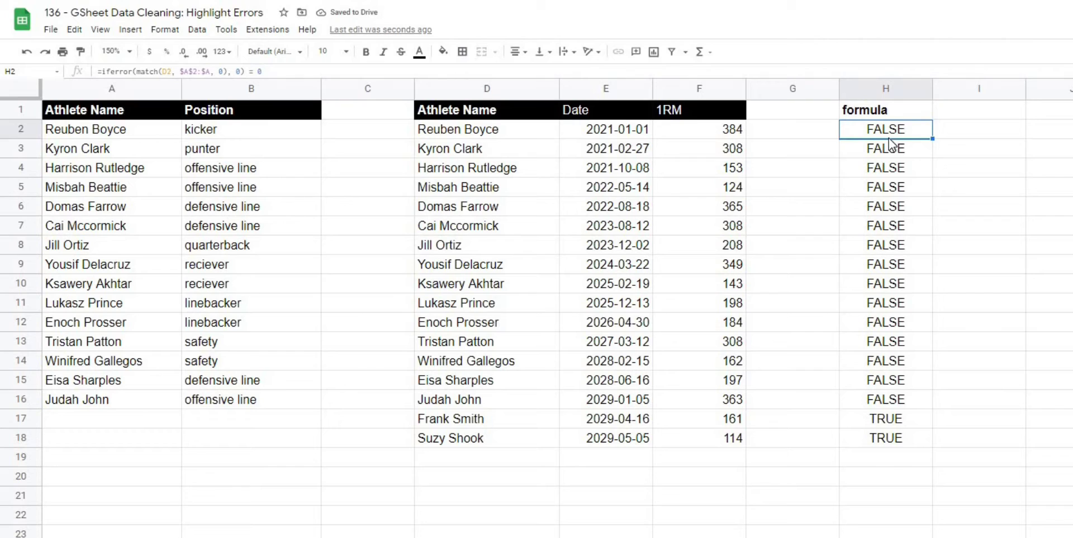
left_click_drag(864, 420, 863, 440)
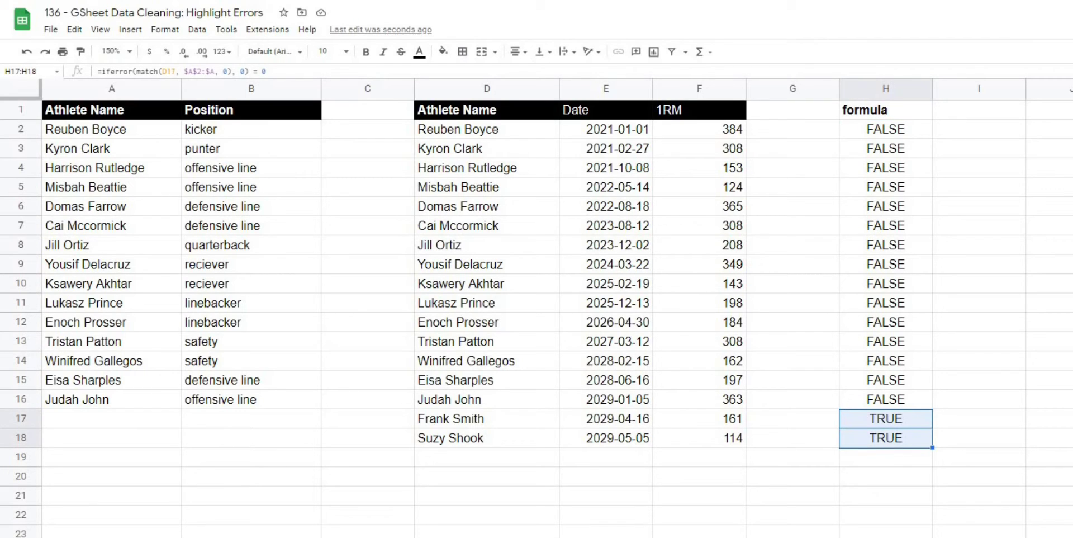
left_click(863, 441)
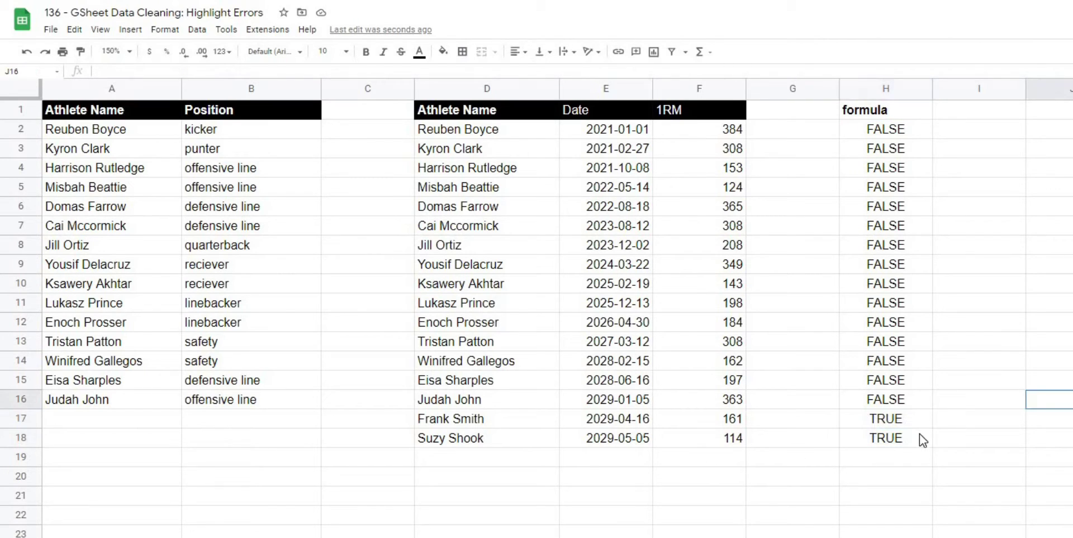
Extend the column H formula down to H19 and compare its result with the blank name cell D19.
left_click_drag(932, 447, 933, 457)
left_click(897, 456)
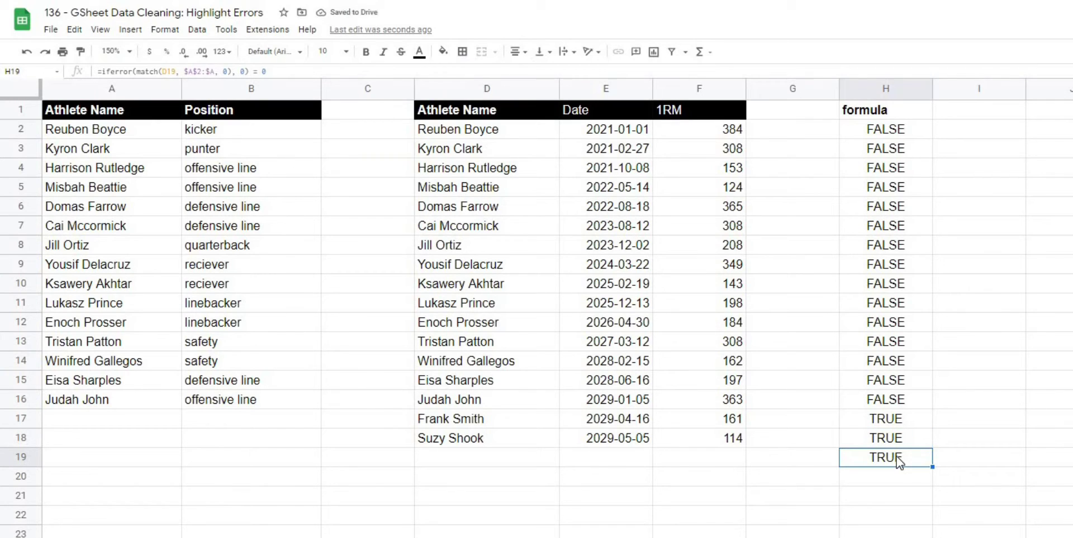
left_click(480, 461)
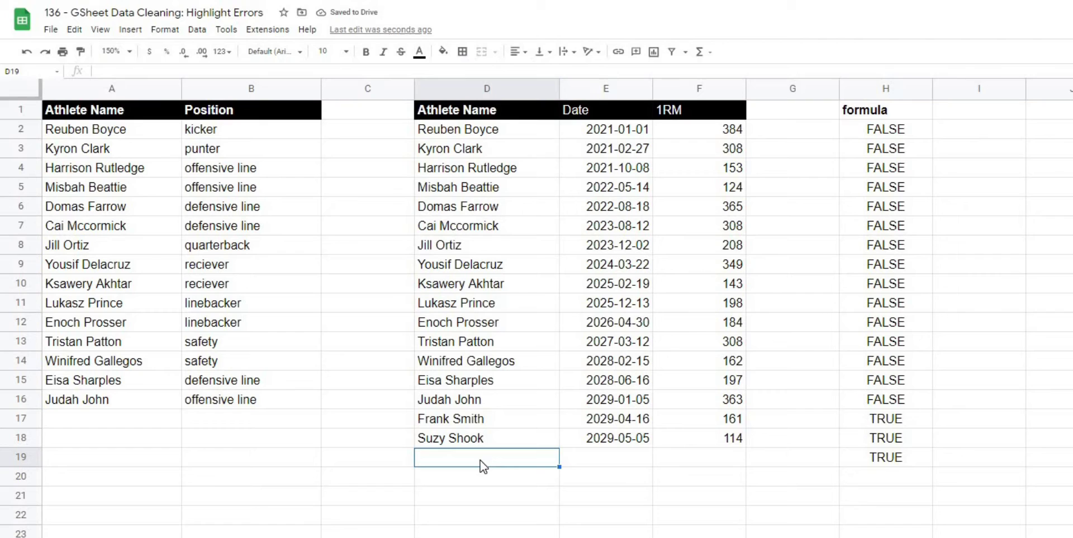
left_click(890, 129)
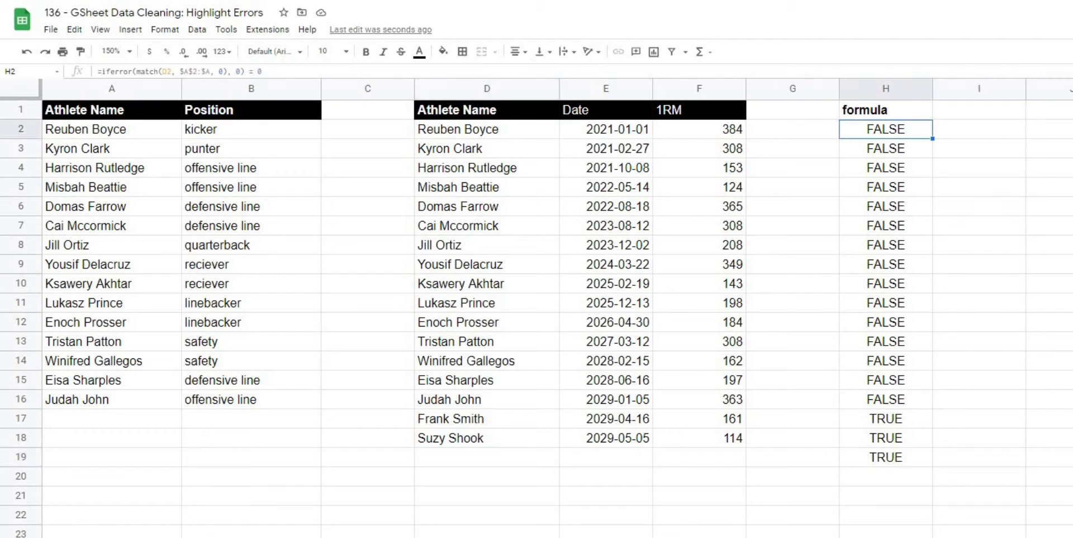
left_click(472, 459)
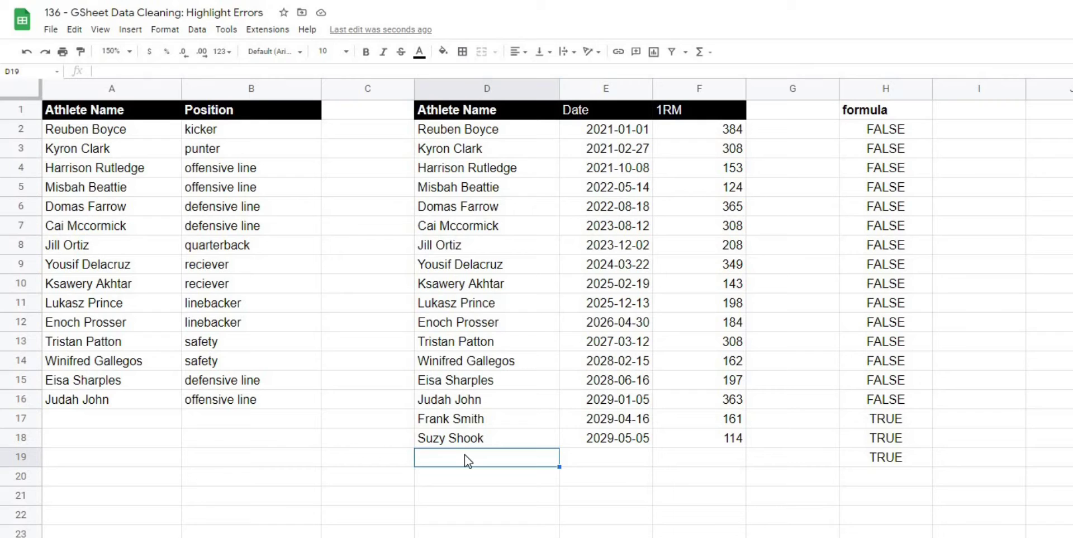
Wrap the H2 formula in AND and add D2 <> "" as its second condition.
left_click(952, 420)
left_click(883, 128)
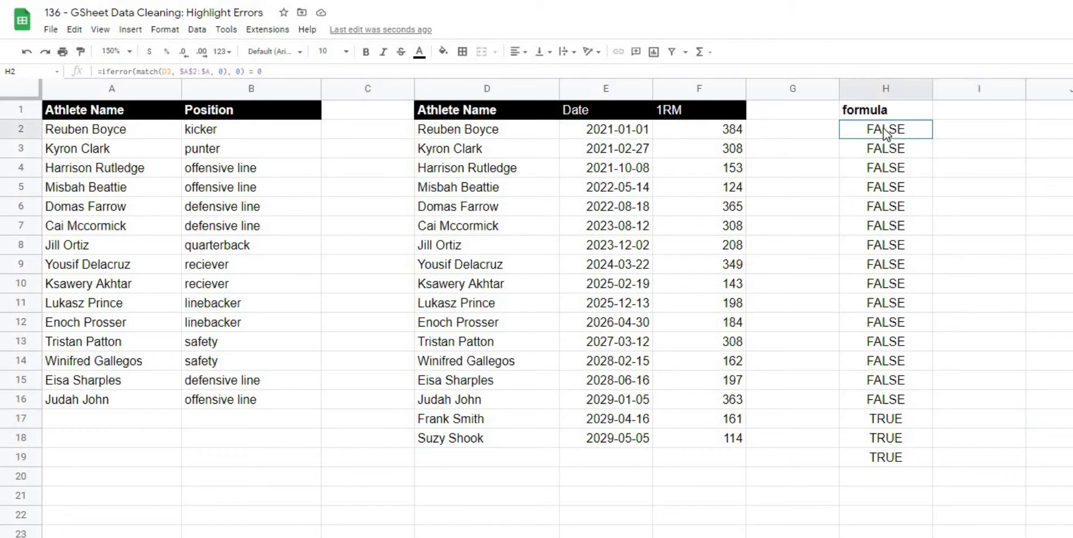
left_click(290, 70)
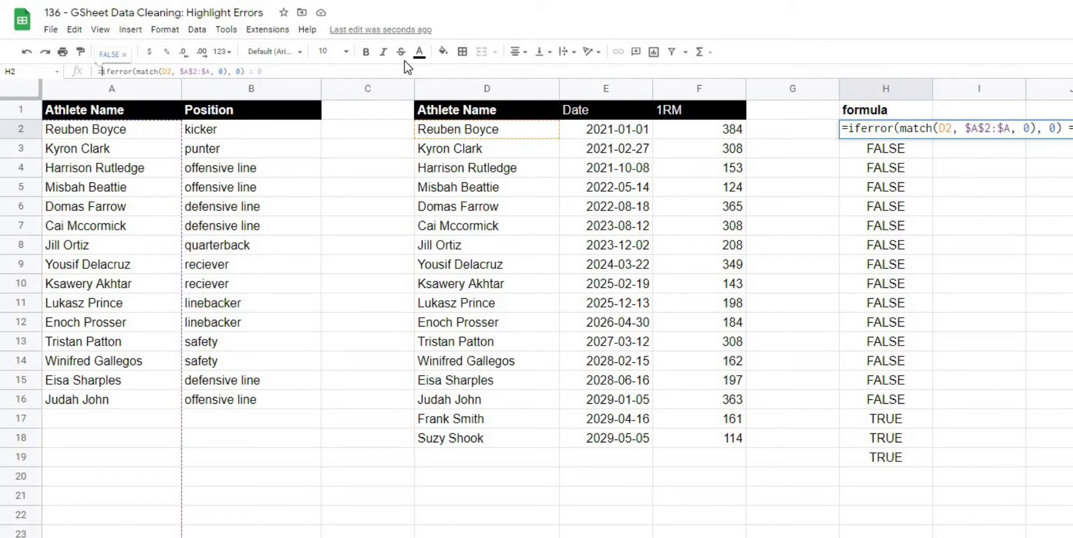
key("Home")
key("Right")
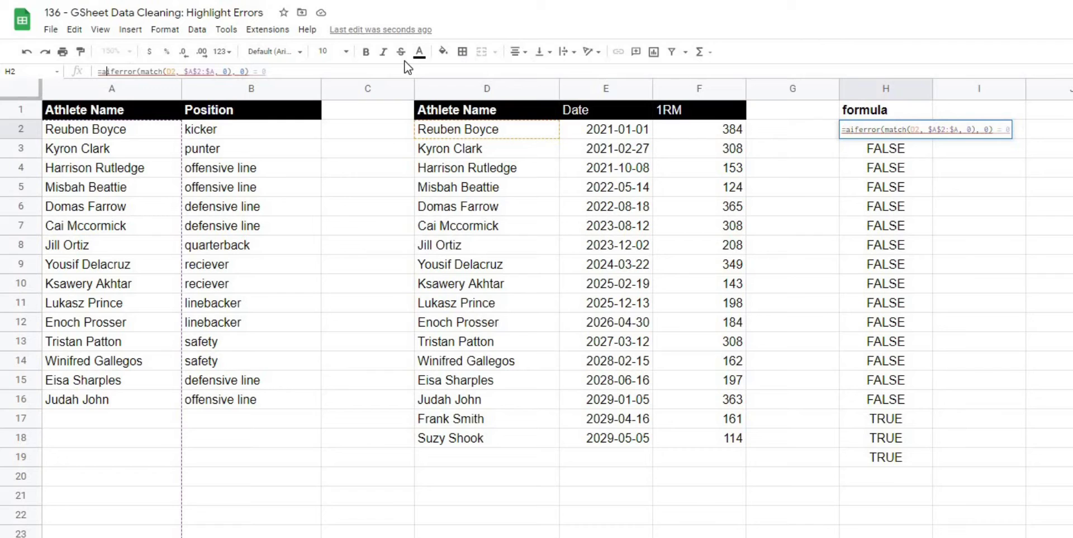
type("and(")
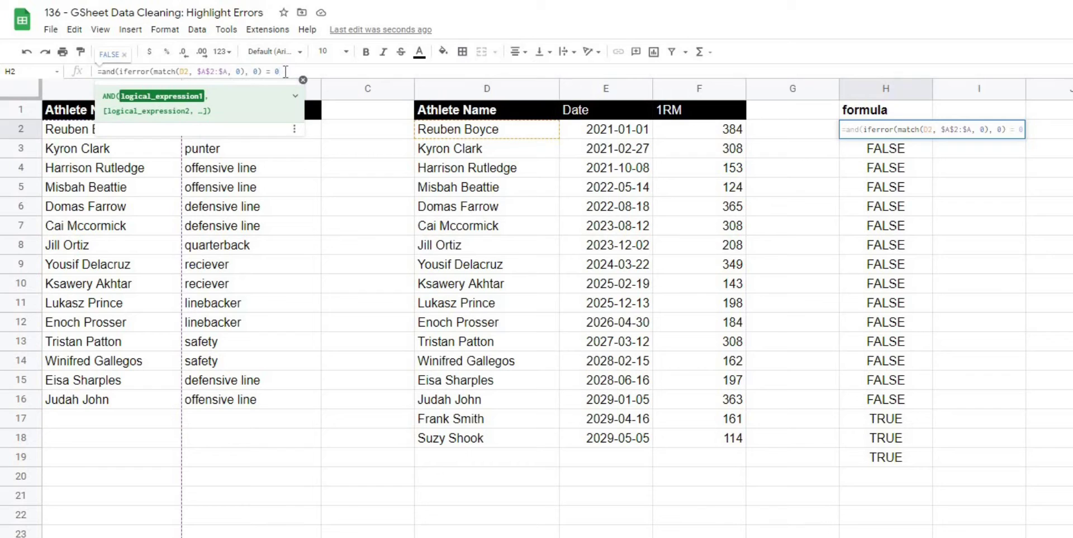
type(",")
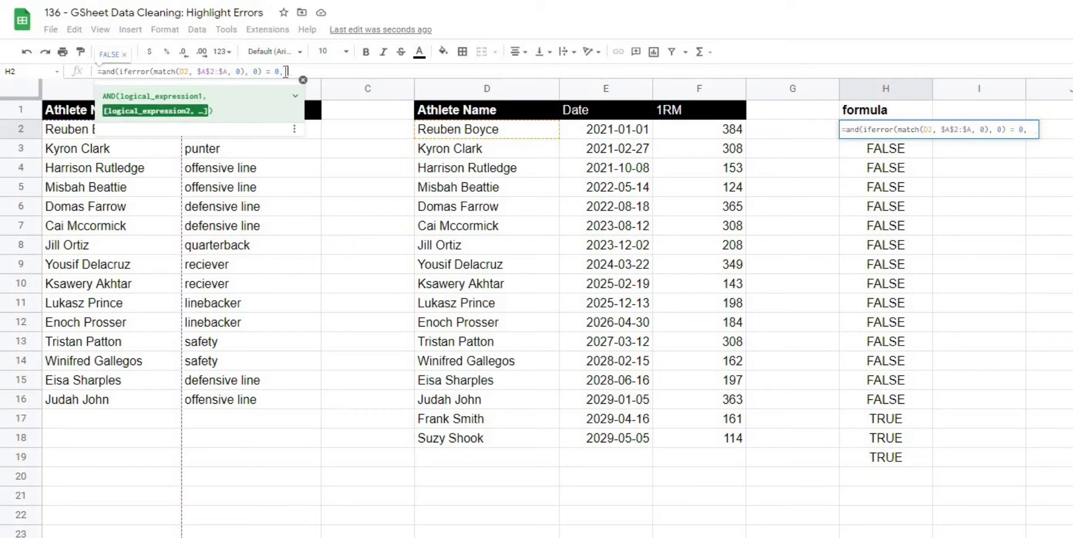
left_click(490, 131)
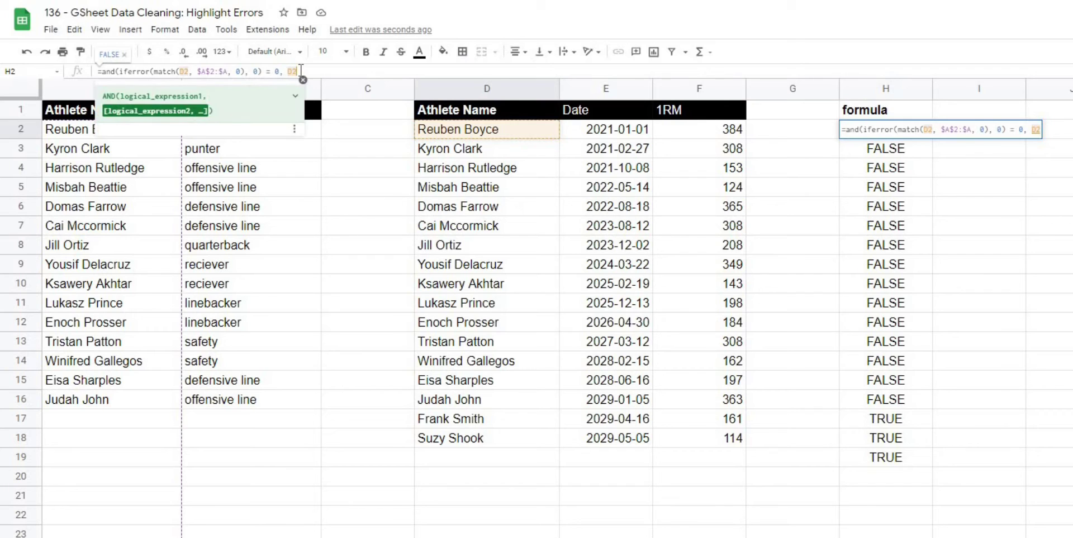
type("<> \"\")")
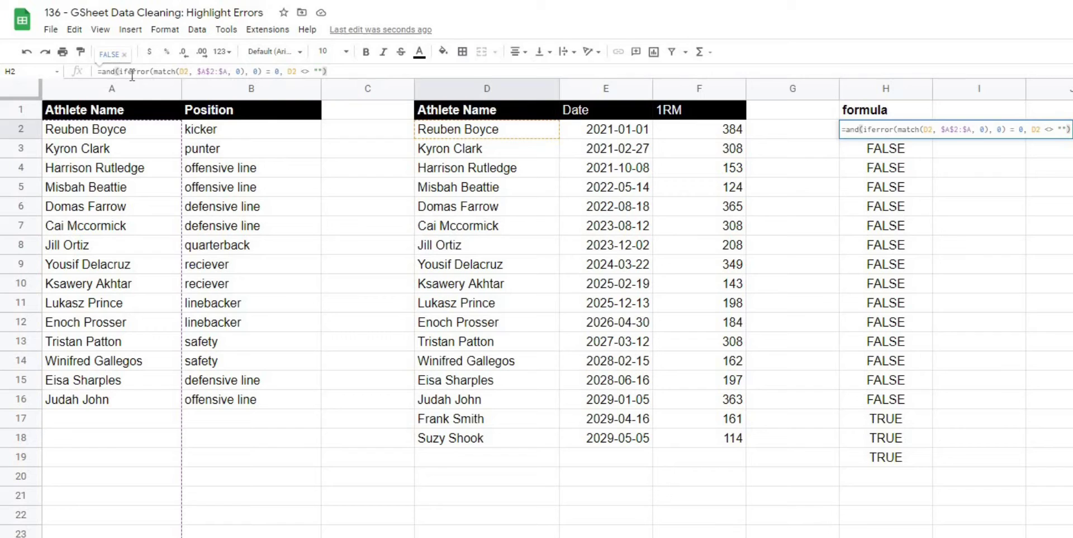
left_click_drag(119, 71, 265, 71)
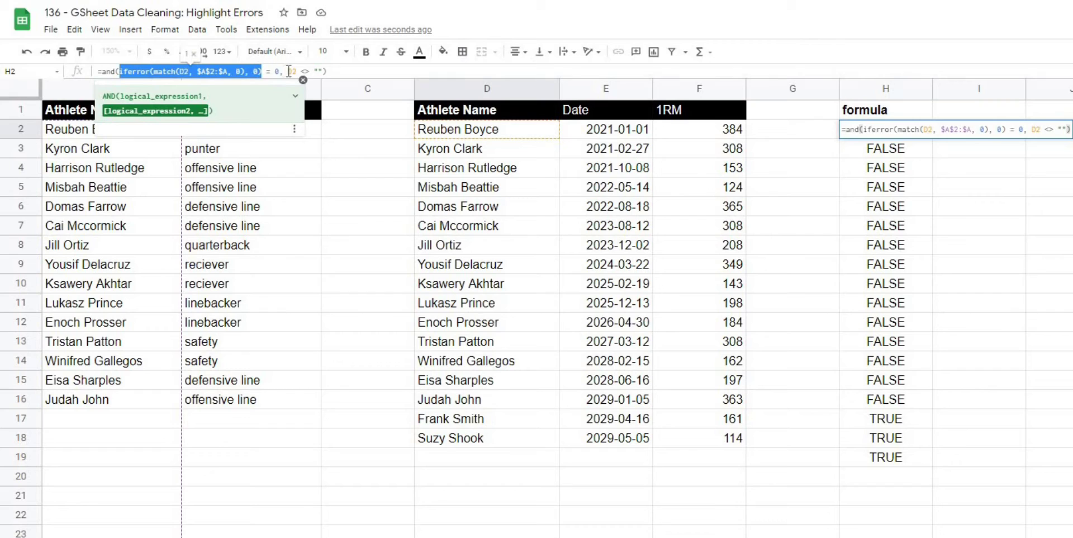
left_click_drag(288, 71, 324, 71)
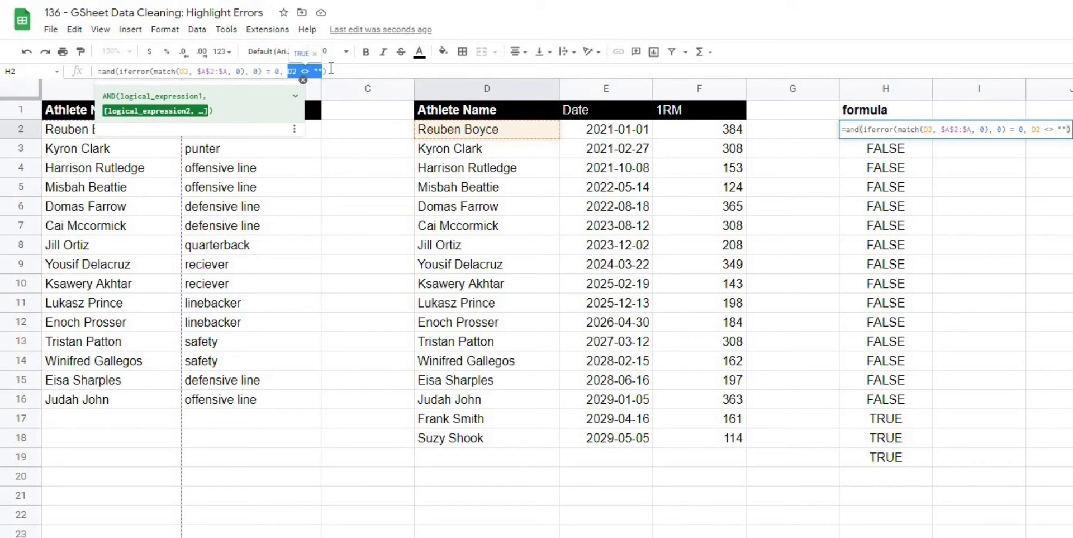
left_click(330, 68)
key("Return")
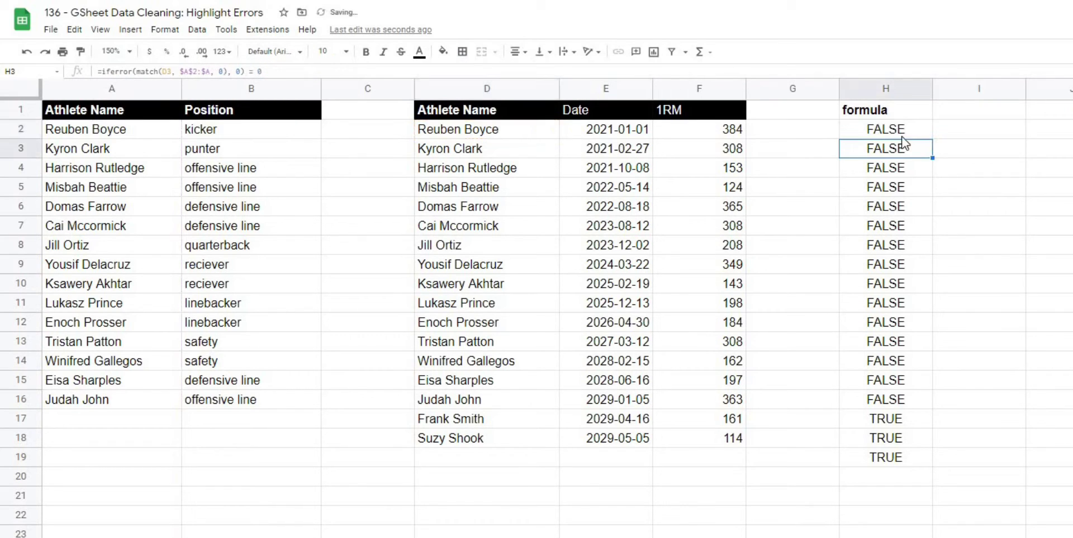
Fill the AND formula from H2 down through H19 and check the results in H19 and H17.
left_click(902, 134)
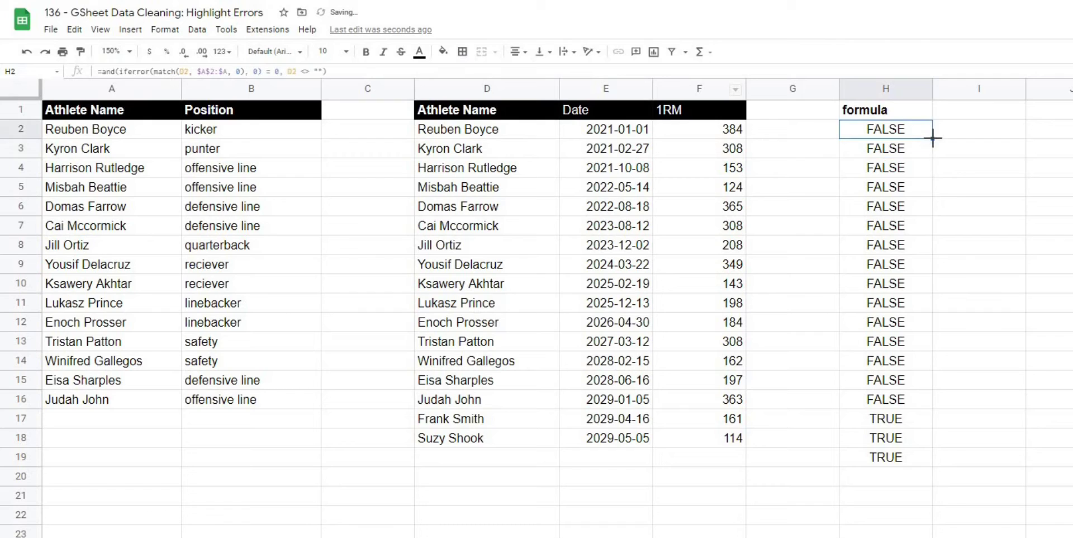
left_click(897, 457, "shift")
key("ctrl+v")
left_click(884, 462)
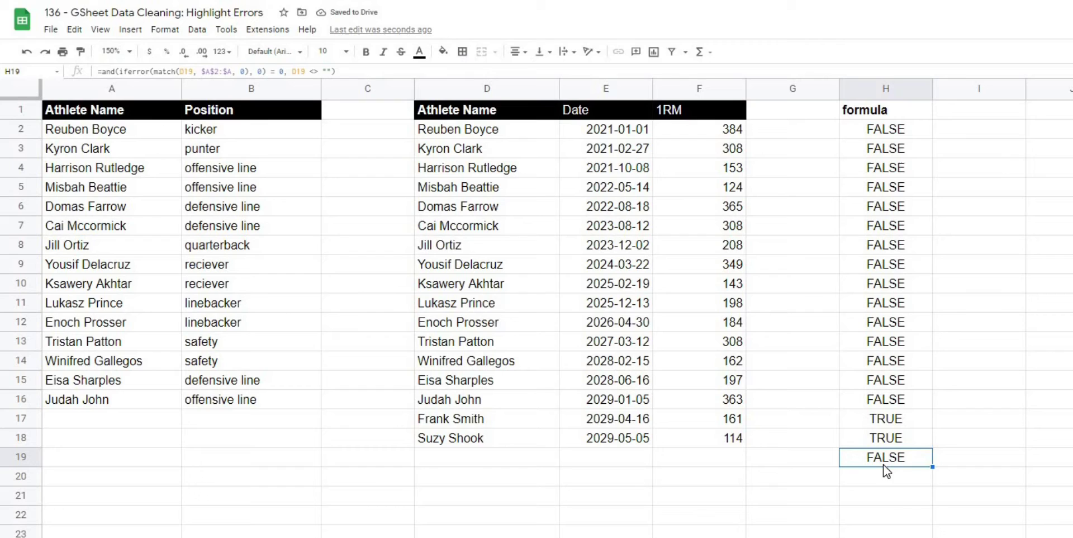
left_click(868, 494)
left_click(885, 458)
left_click_drag(923, 426, 889, 419)
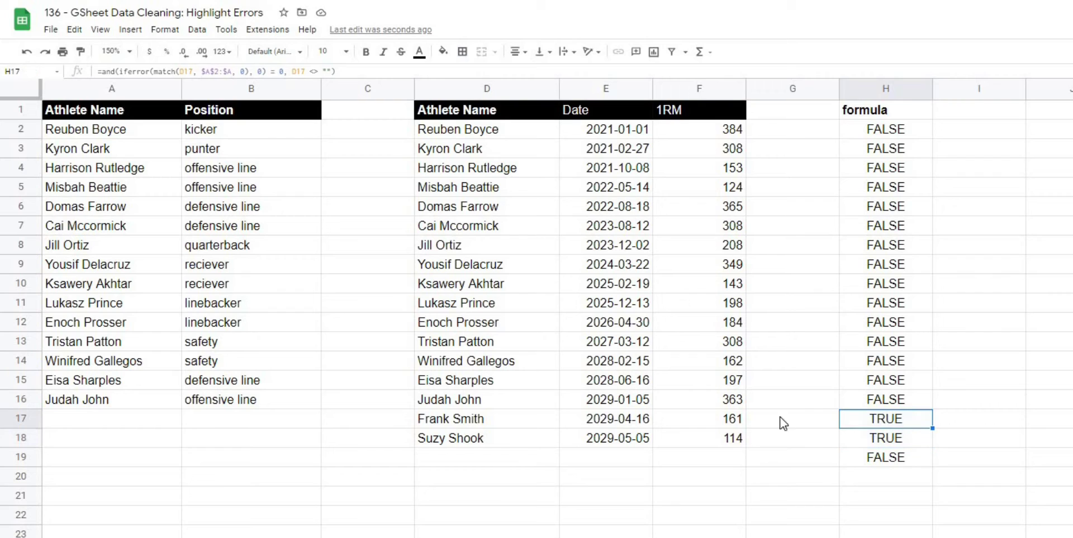
Review the unmatched athlete names in column D and the blank name cells below them, down to D25.
left_click(440, 423)
key("Down")
key("Down")
key("Down")
key("Down")
key("Down")
key("Down")
key("Down")
key("Down")
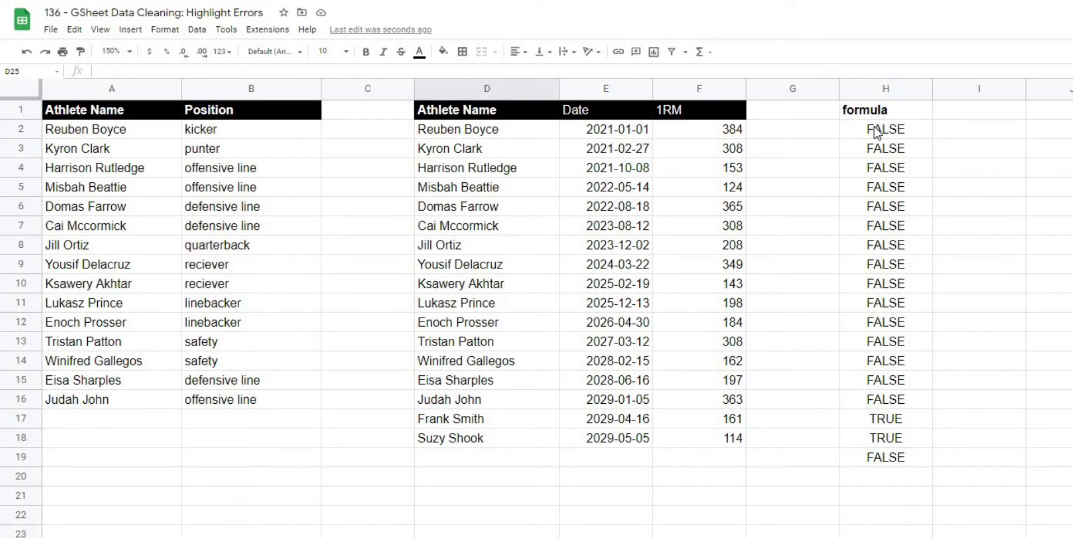
Wrap the MATCH range in the H2 formula as a quoted string inside INDIRECT, so it reads indirect("$A$2:$A").
left_click(874, 126)
left_click(1031, 162)
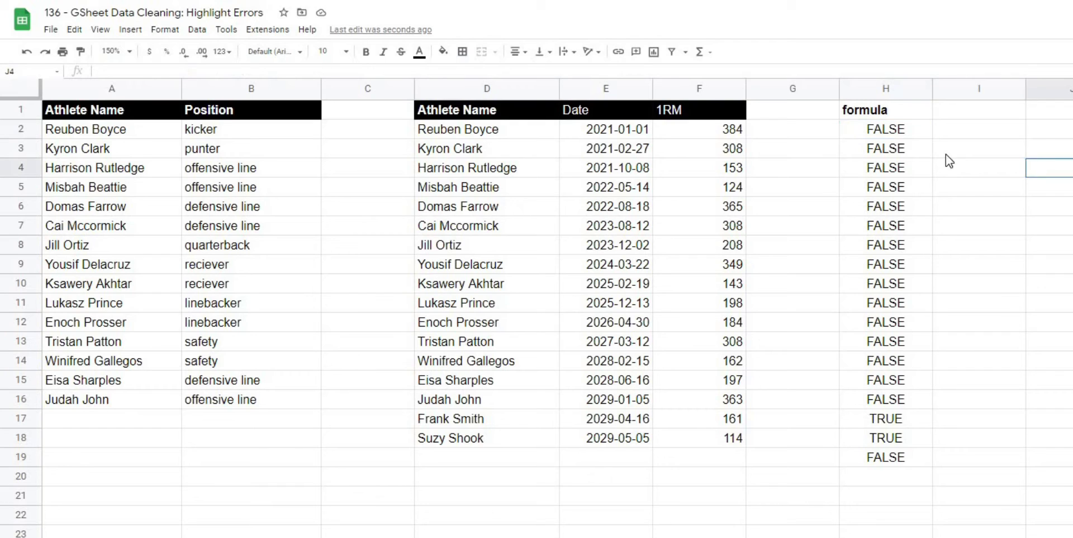
left_click(897, 136)
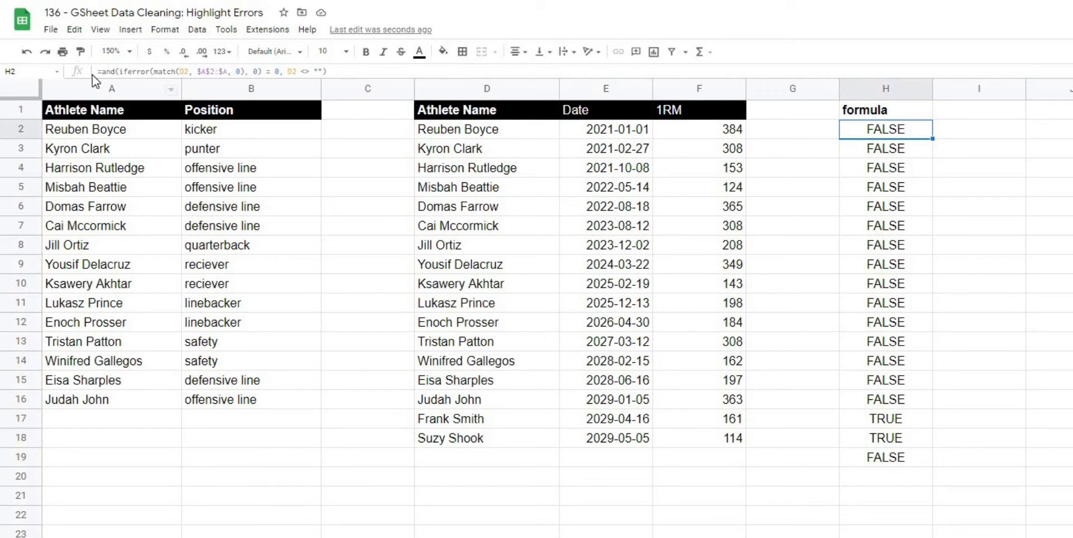
left_click(197, 71)
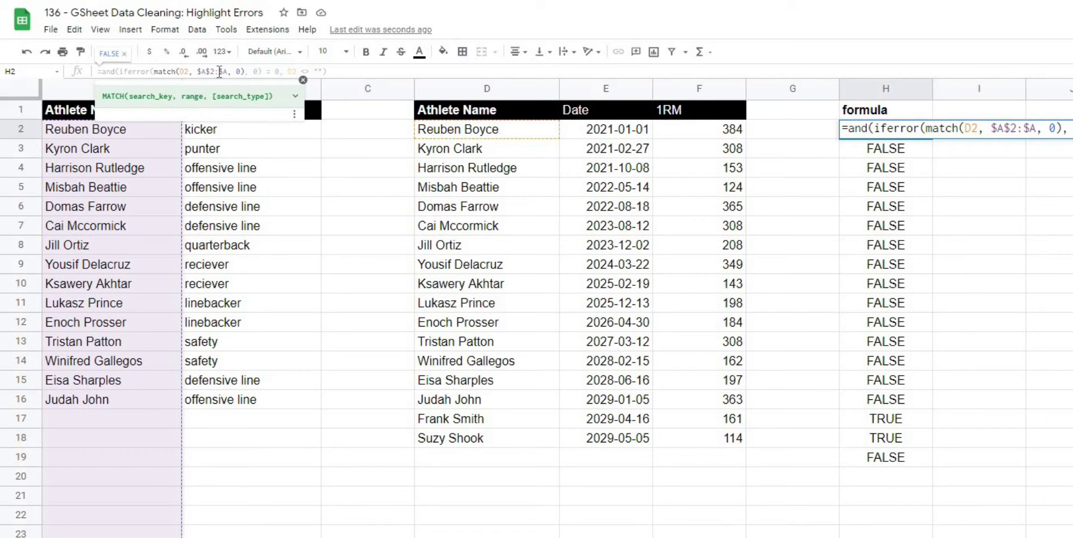
left_click_drag(197, 71, 229, 71)
left_click(199, 71)
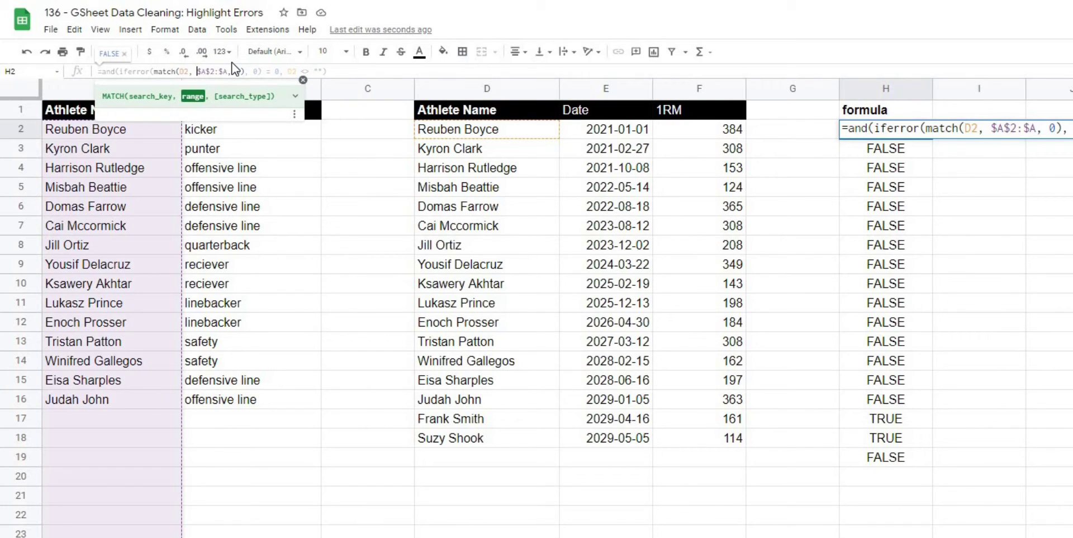
type("indirect(")
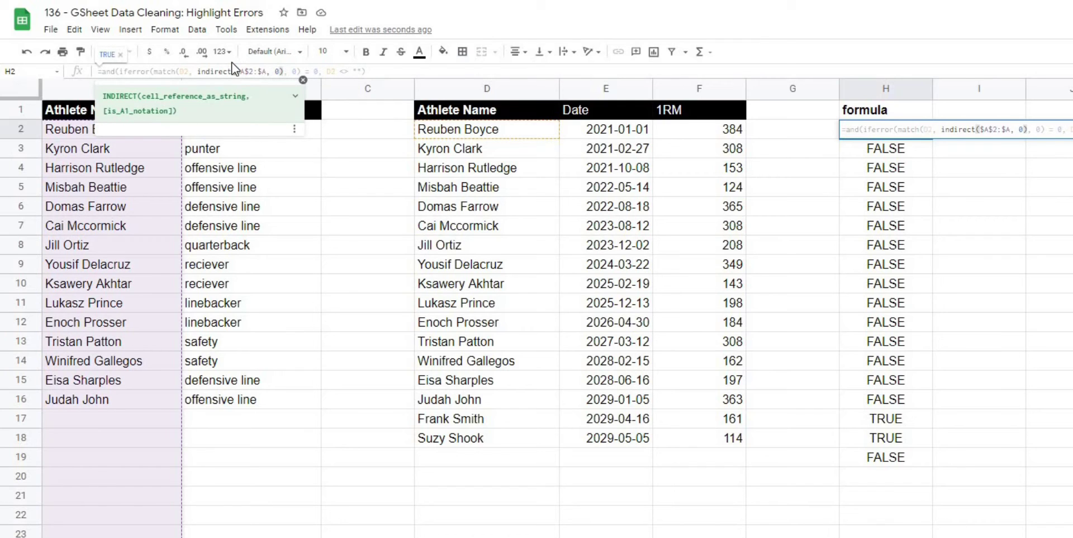
type("\"")
key("Right")
key("Right")
key("Right")
key("Right")
key("Right")
key("Right")
key("Right")
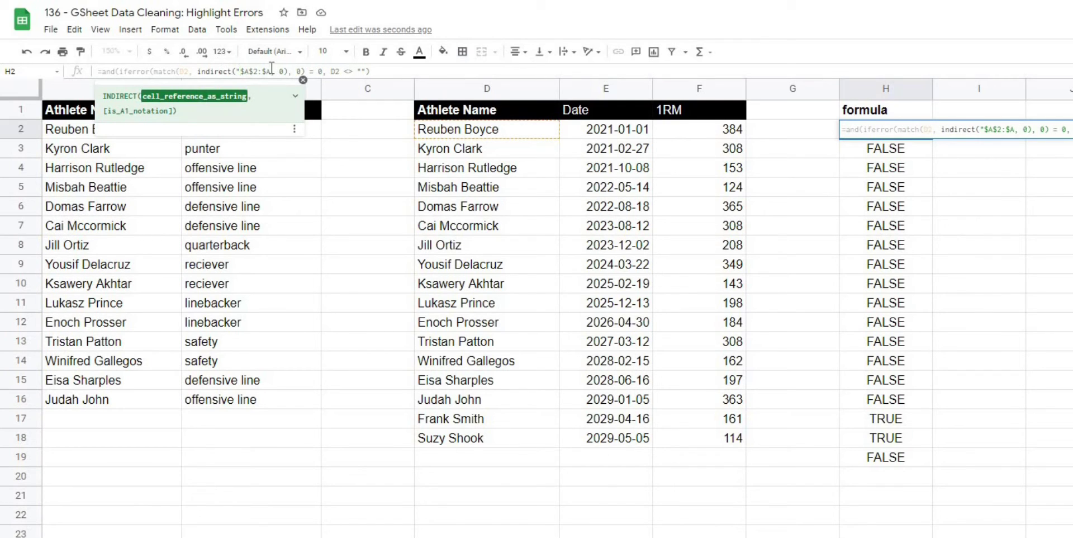
type("\"$A$2:")
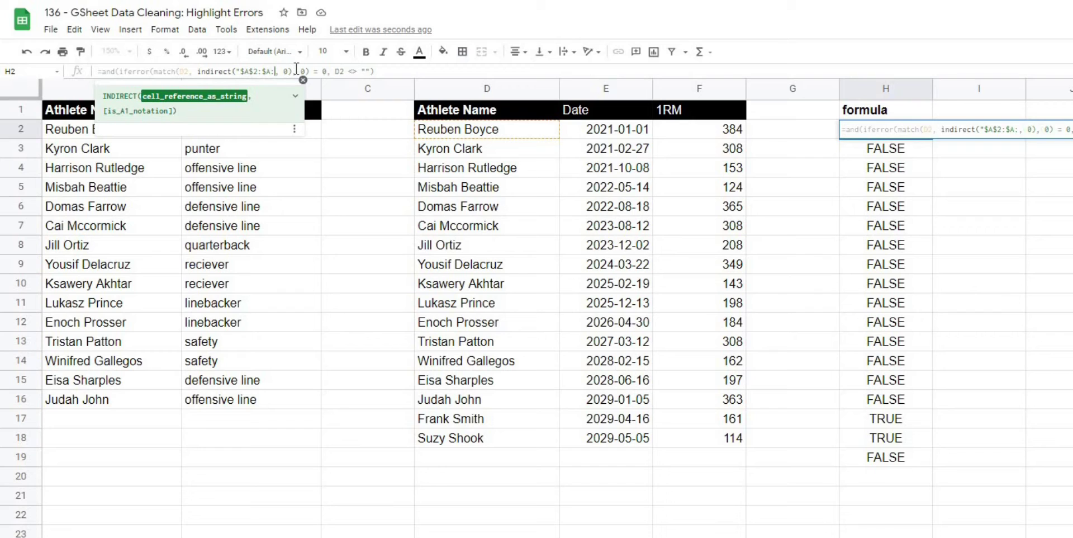
key("BackSpace")
type("\")")
key("Return")
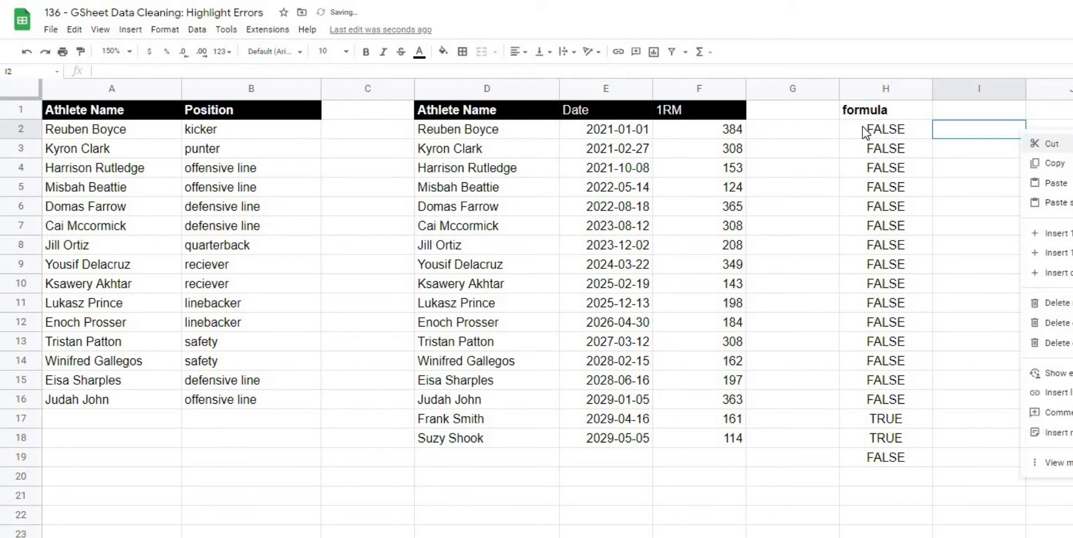
Fill the updated INDIRECT formula from H2 down through H19.
right_click(899, 146)
left_click(923, 134)
left_click_drag(932, 139, 914, 459)
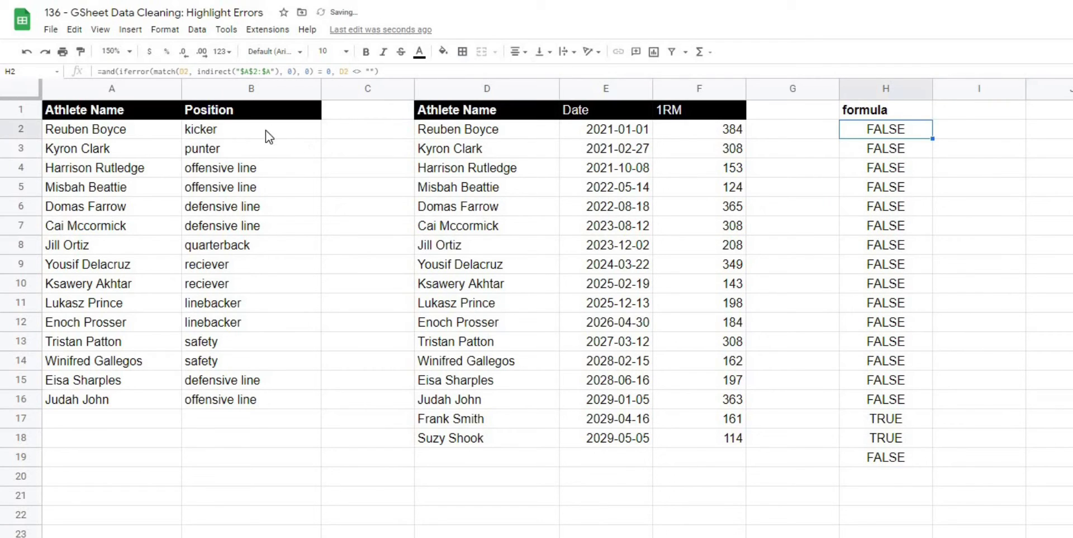
Try the sheet prefix intro! before $A$2:$A inside the INDIRECT string in H2, and remove it again.
left_click(238, 71)
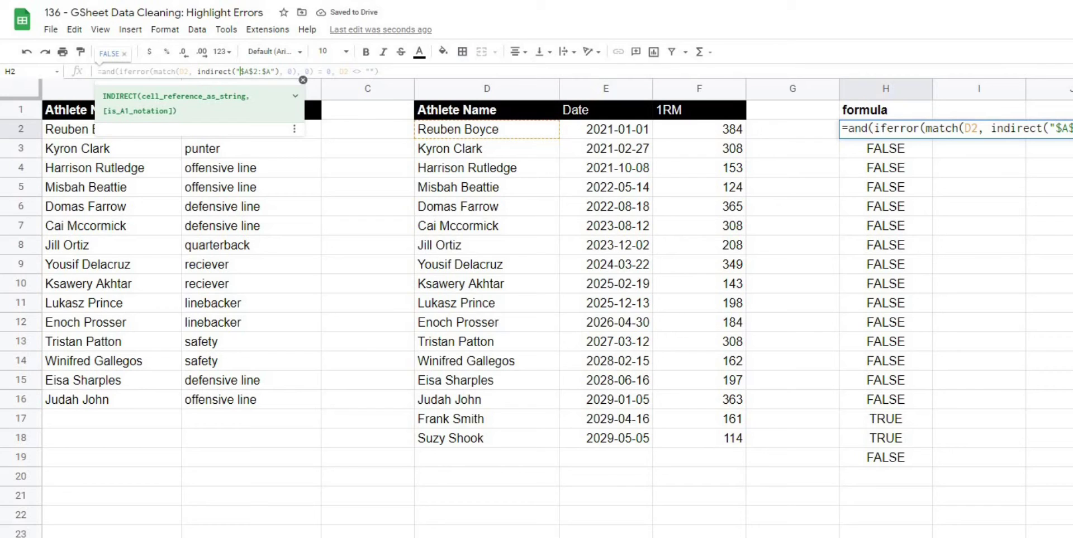
left_click(241, 71)
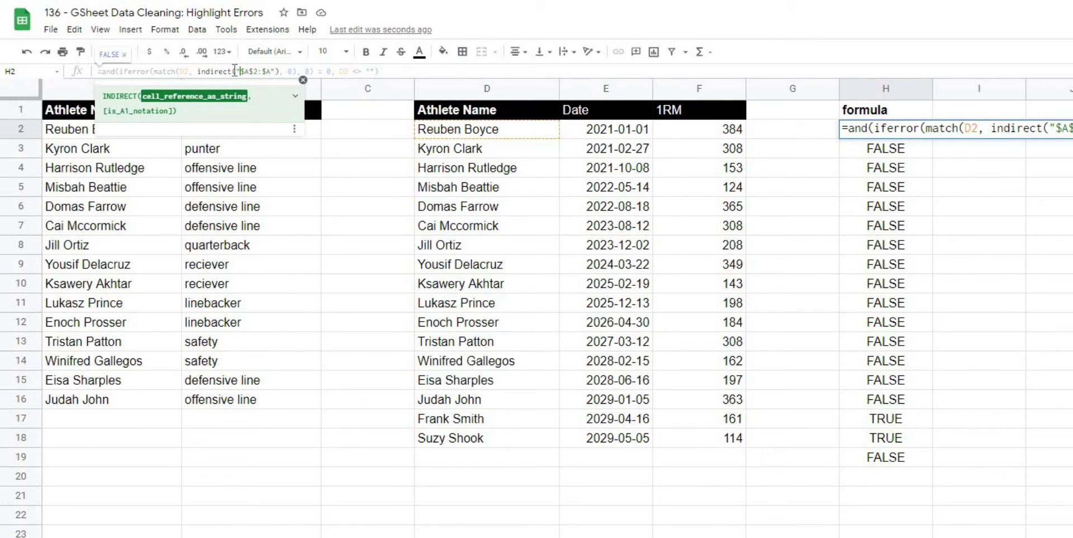
type("intro!")
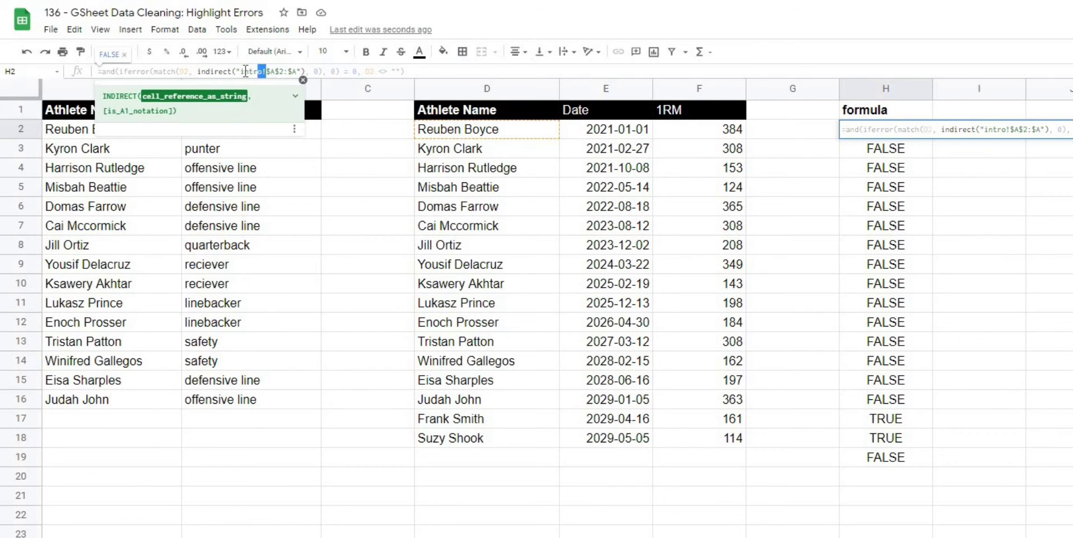
left_click_drag(266, 71, 241, 71)
key("BackSpace")
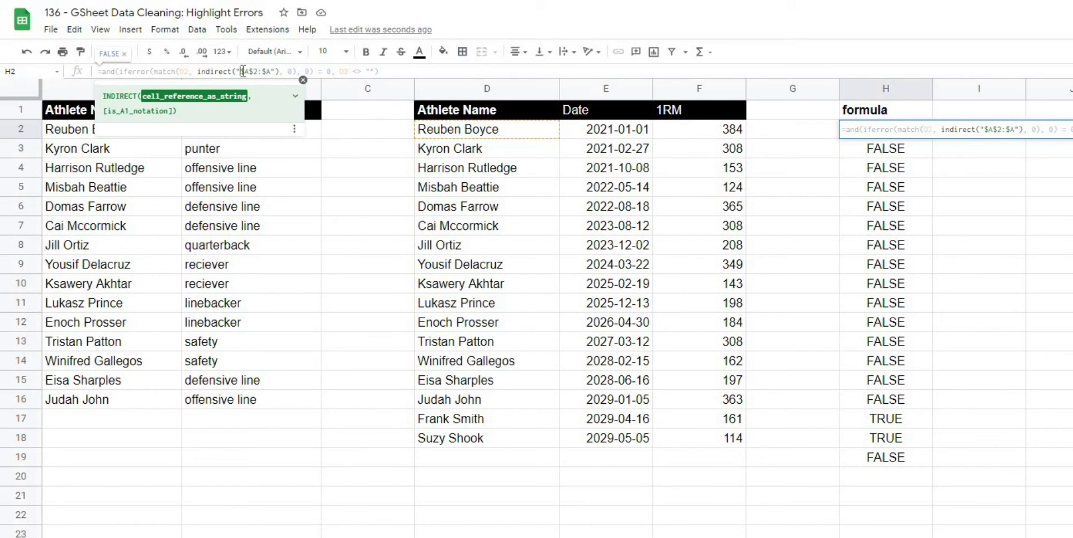
key("Return")
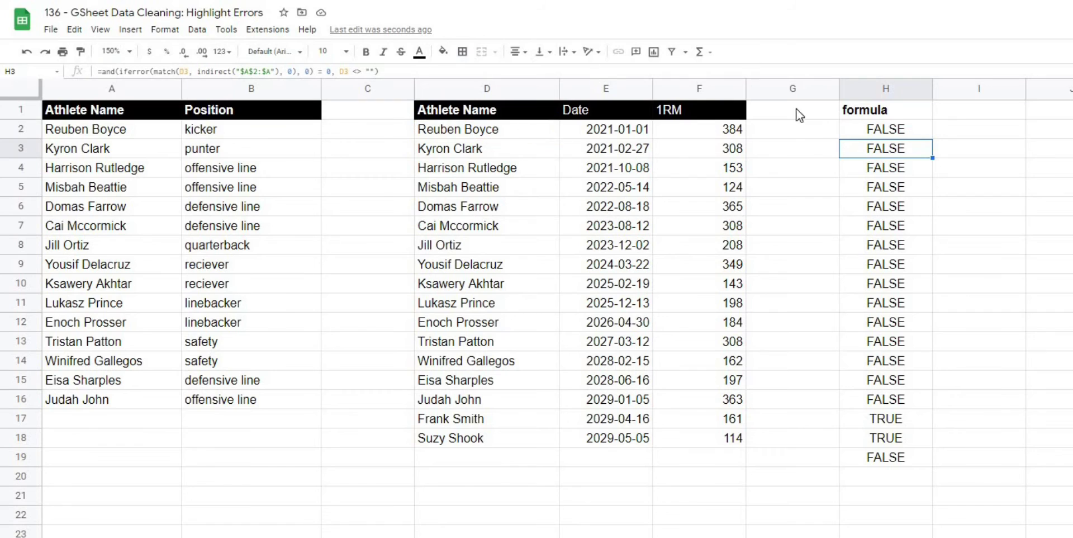
Copy the complete formula text from H2 and leave the cell unedited.
left_click(861, 132)
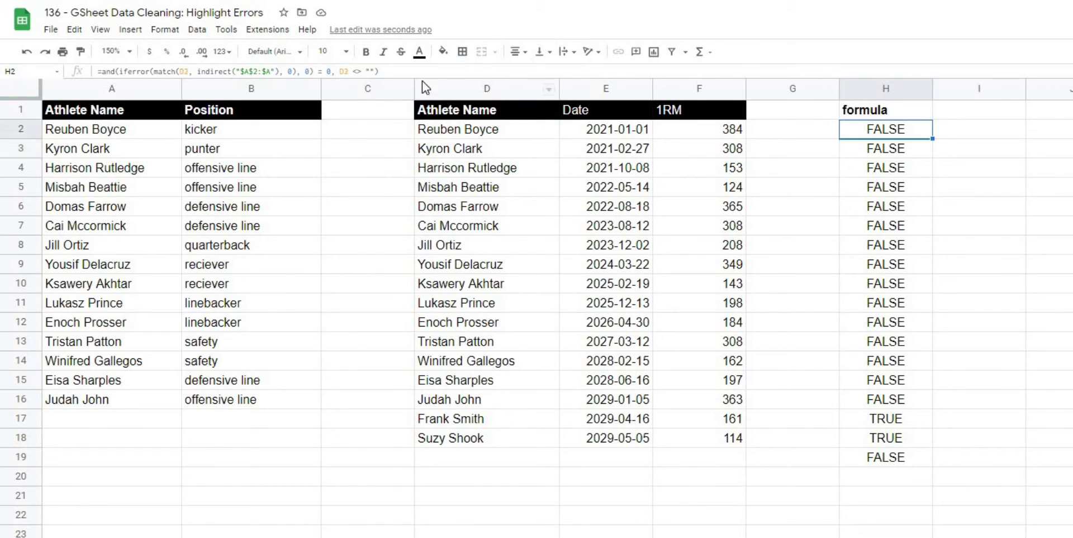
left_click_drag(380, 71, 90, 73)
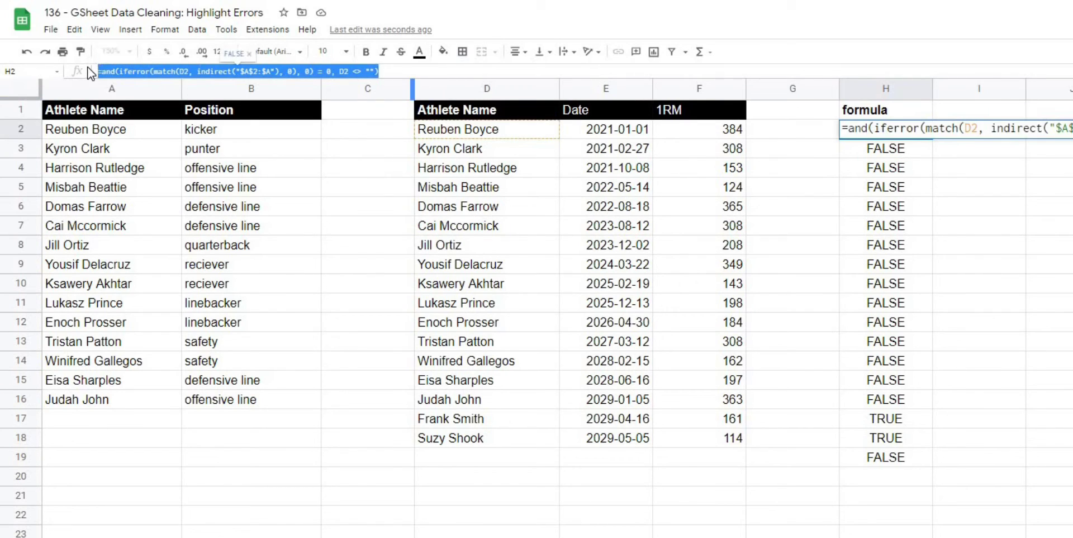
key("Escape")
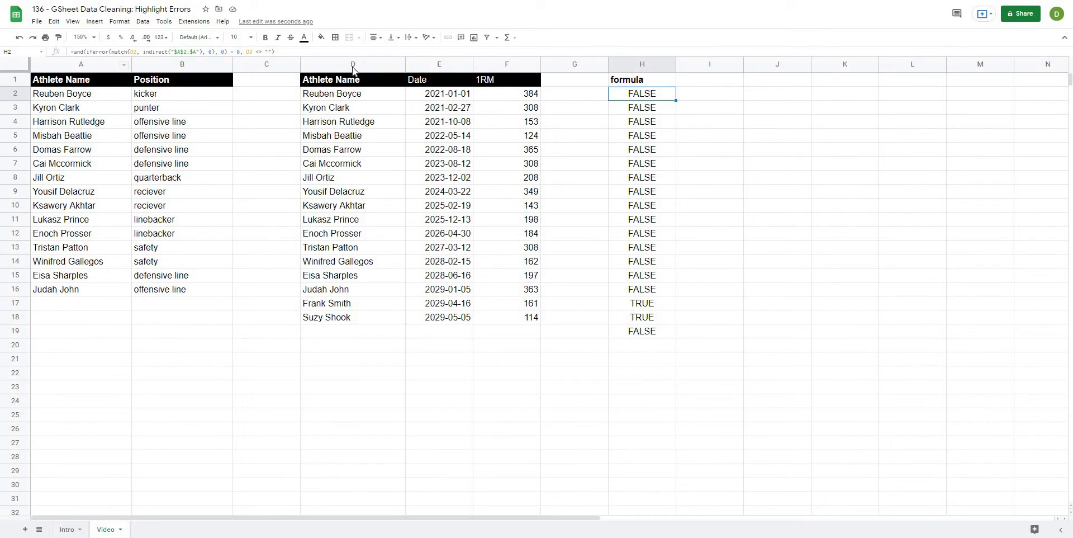
Create a conditional formatting rule for the athlete name column D and set its range to D2:D.
left_click(352, 65)
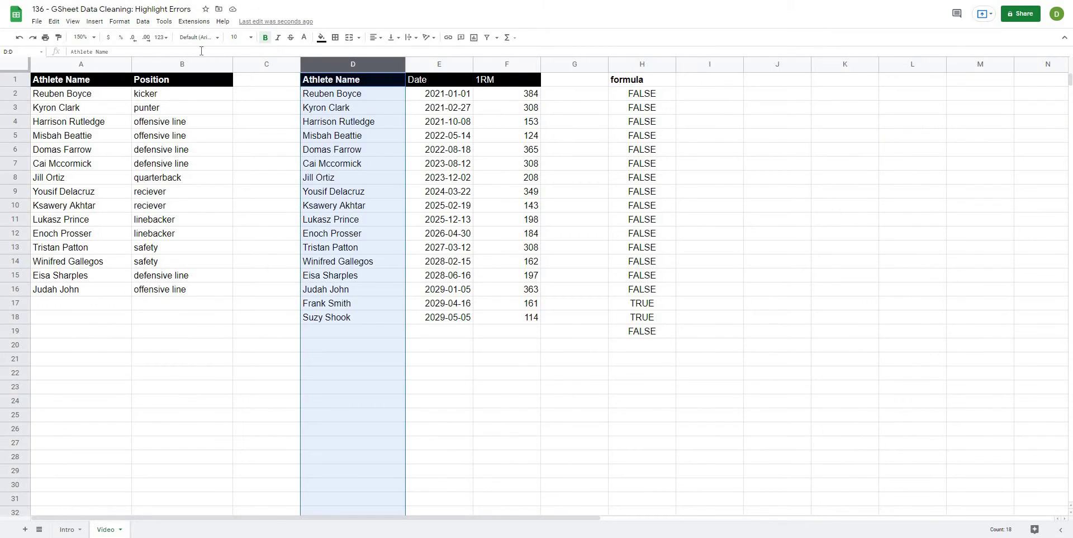
left_click(118, 22)
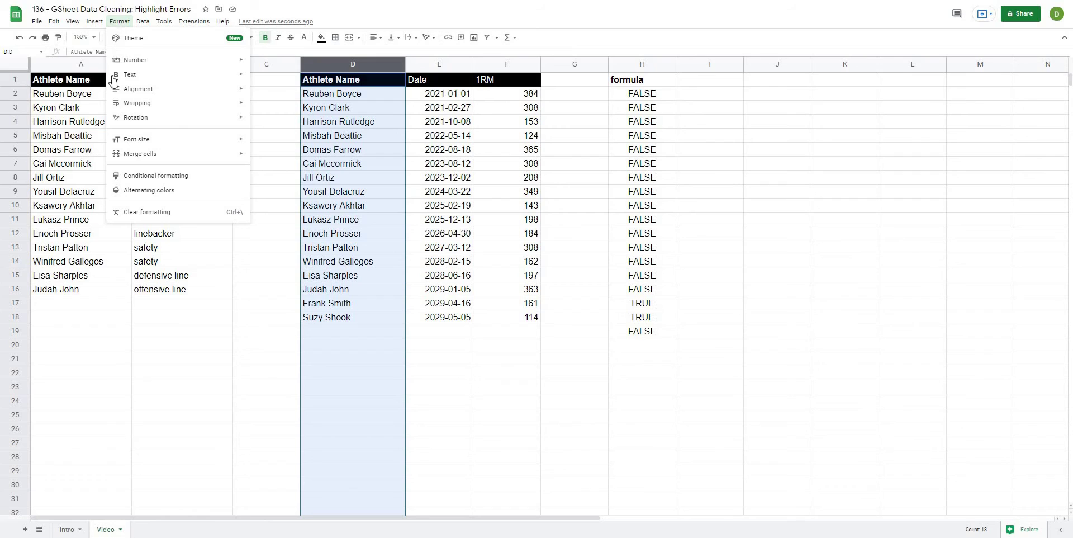
left_click(124, 177)
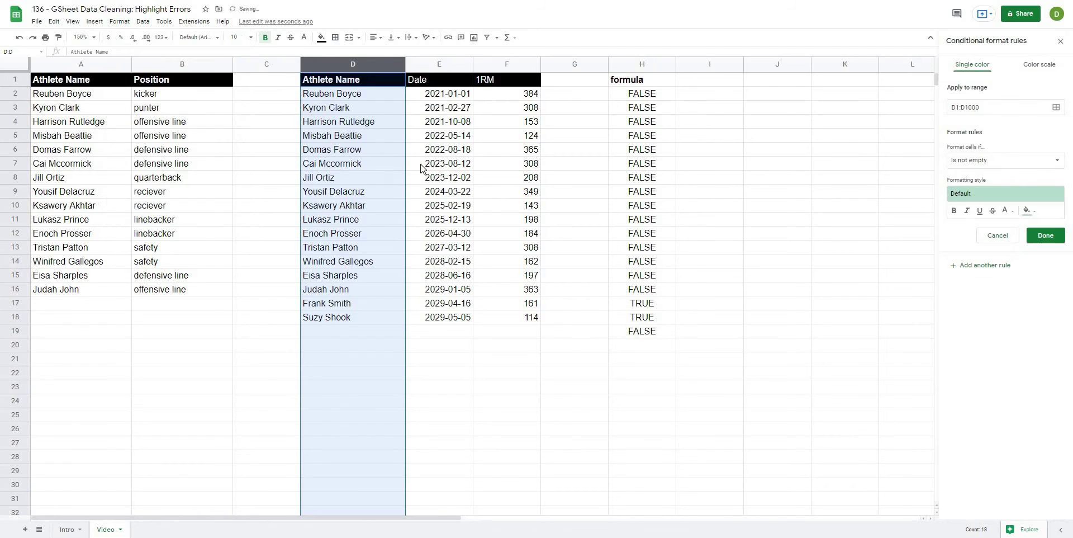
left_click(958, 107)
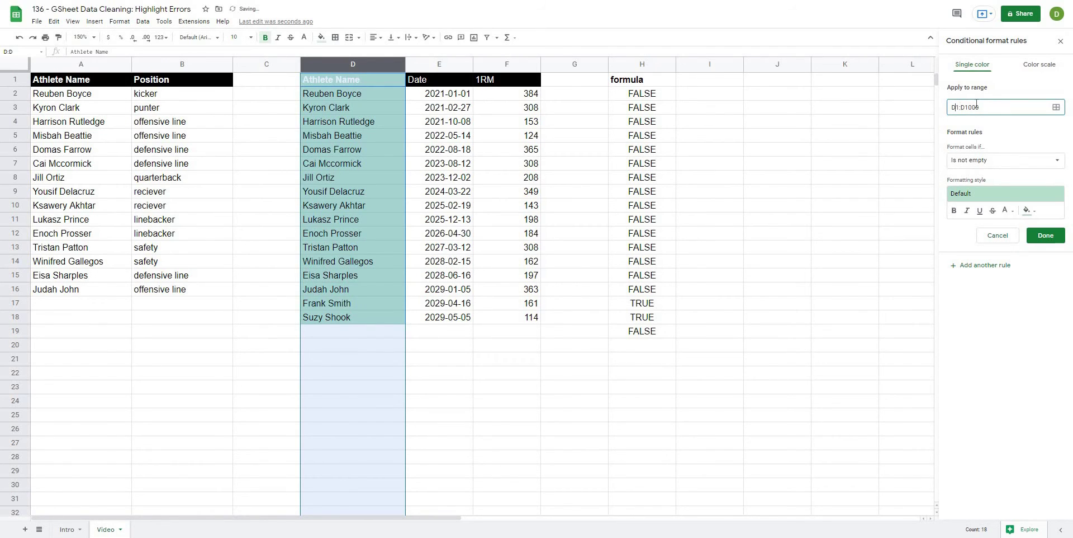
key("BackSpace")
type("2")
left_click_drag(980, 108, 966, 108)
key("BackSpace")
left_click(1037, 132)
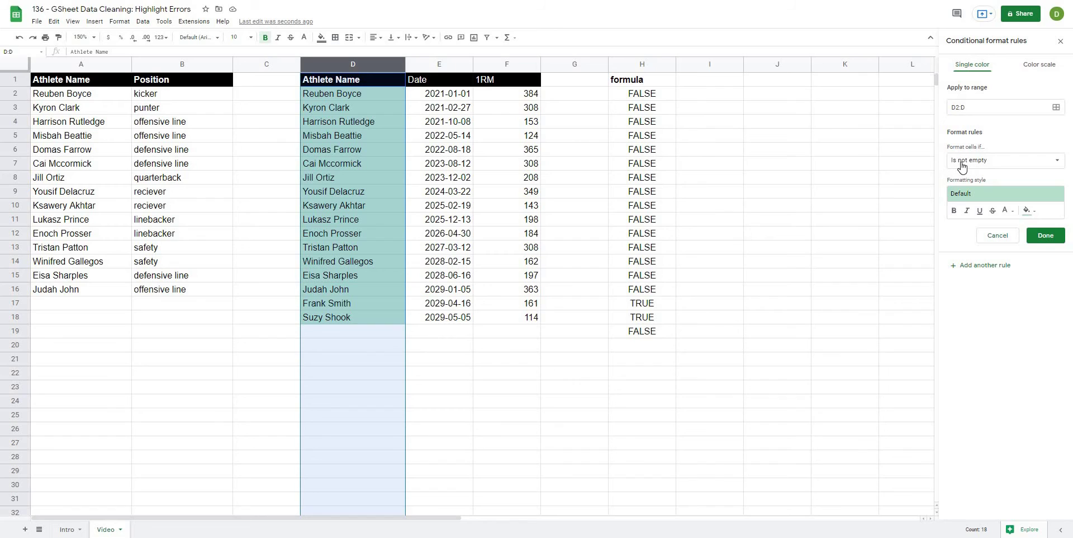
Set the rule's condition to Custom formula is and paste in the formula copied from H2.
left_click(961, 162)
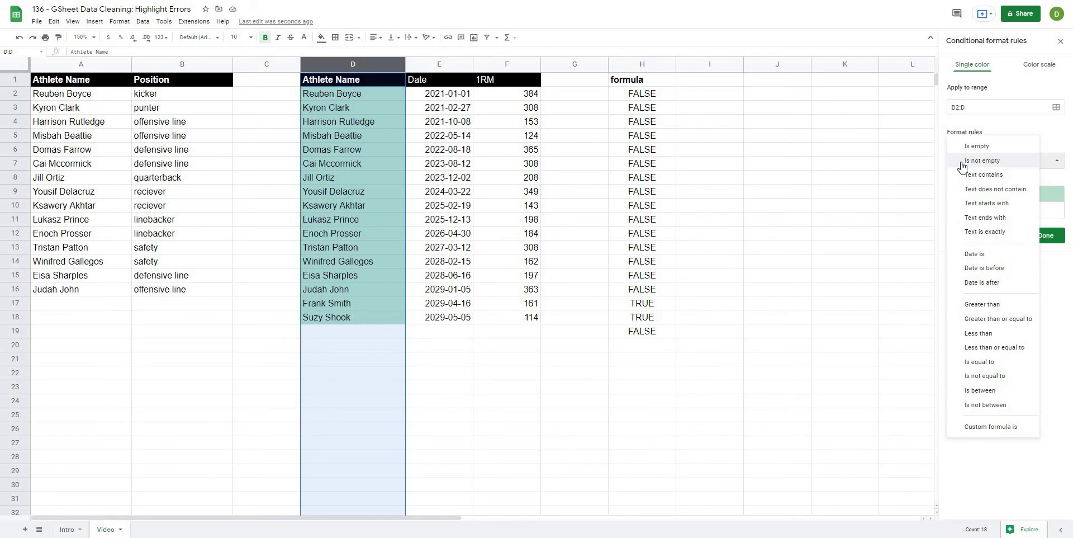
left_click(966, 428)
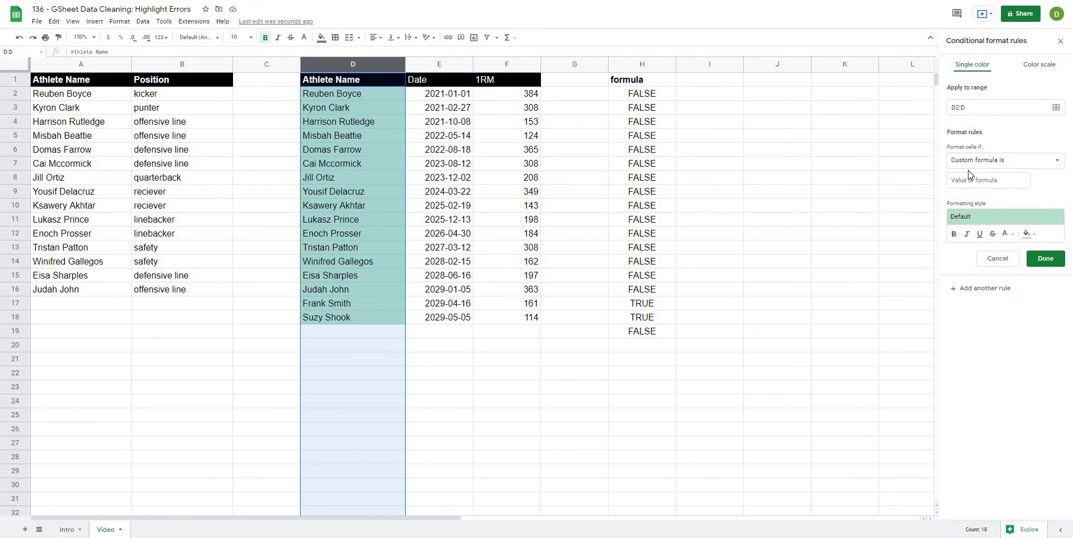
left_click(968, 178)
key("ctrl+v")
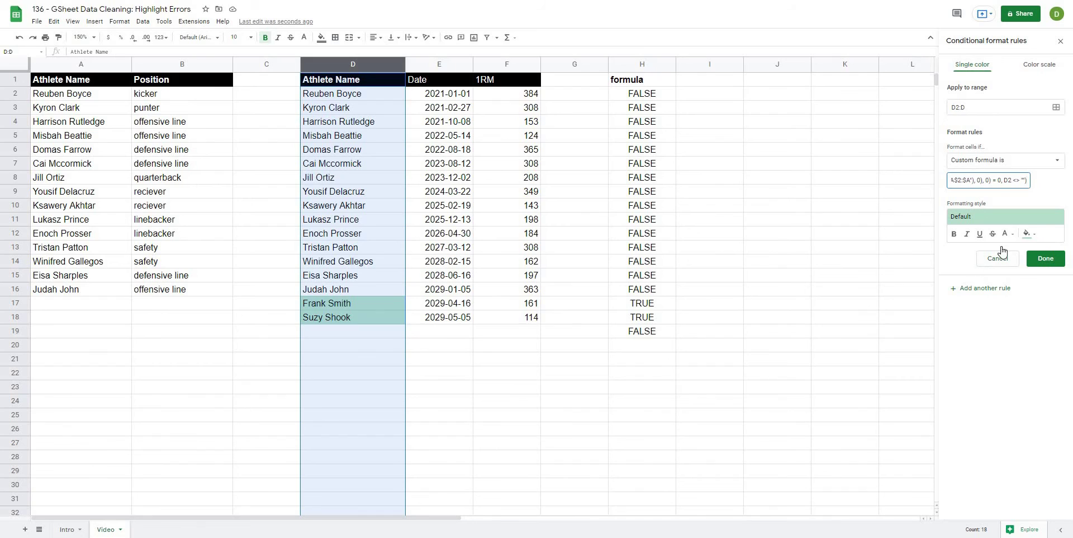
Give the rule a light red fill colour and save it.
left_click(1027, 234)
left_click(988, 278)
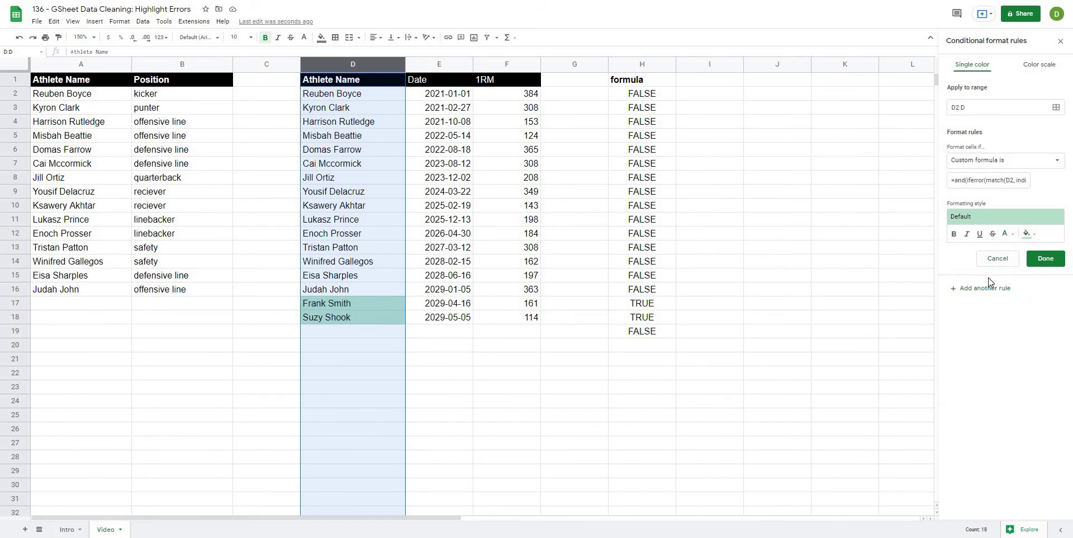
left_click(1027, 234)
left_click(952, 326)
left_click(1046, 260)
left_click(551, 373)
Enter the athlete name from D16 again in D19 to test the rule with a listed name.
left_click(325, 330)
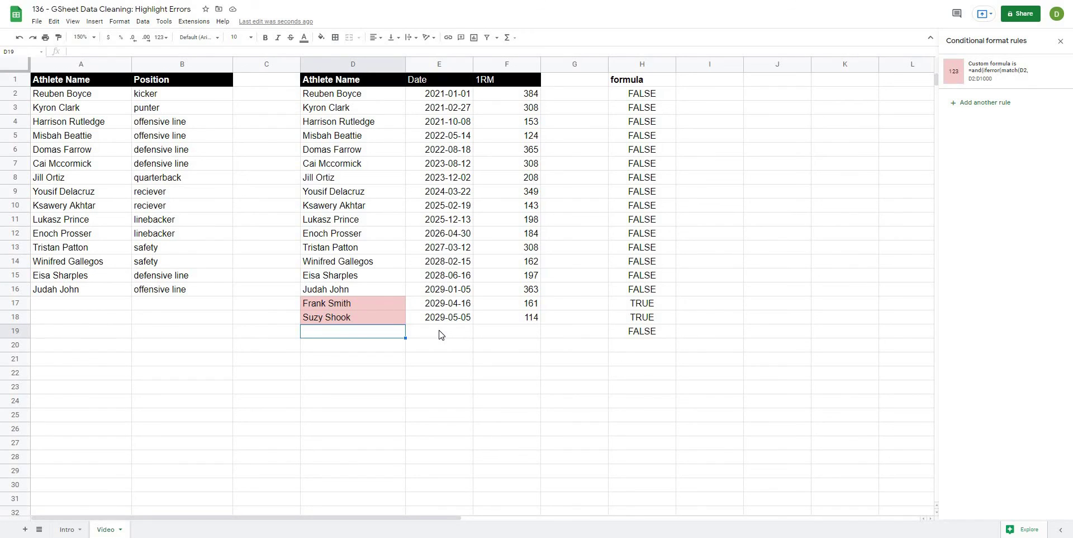
type("Jud")
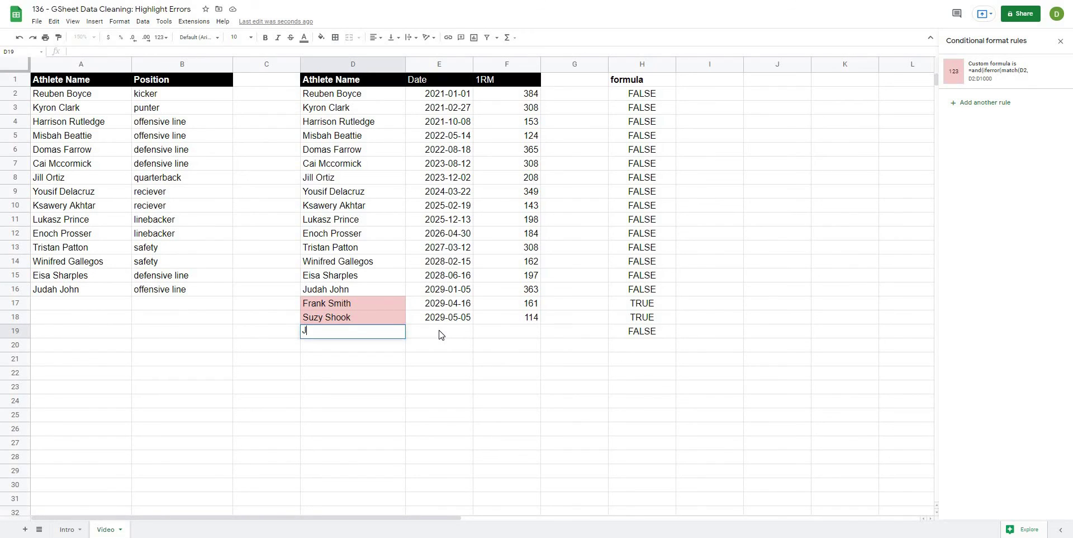
left_click(441, 334)
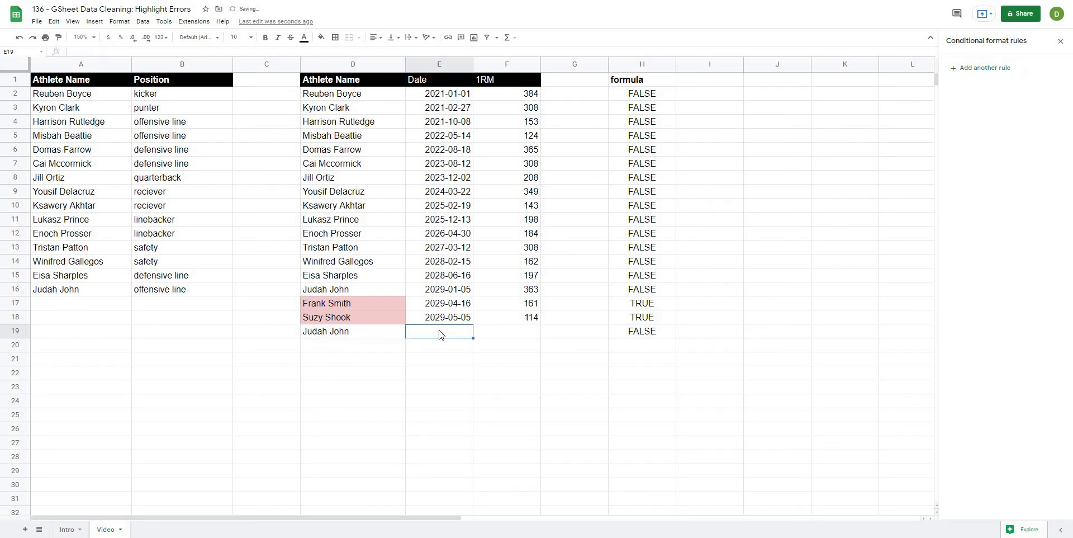
double_click(440, 331)
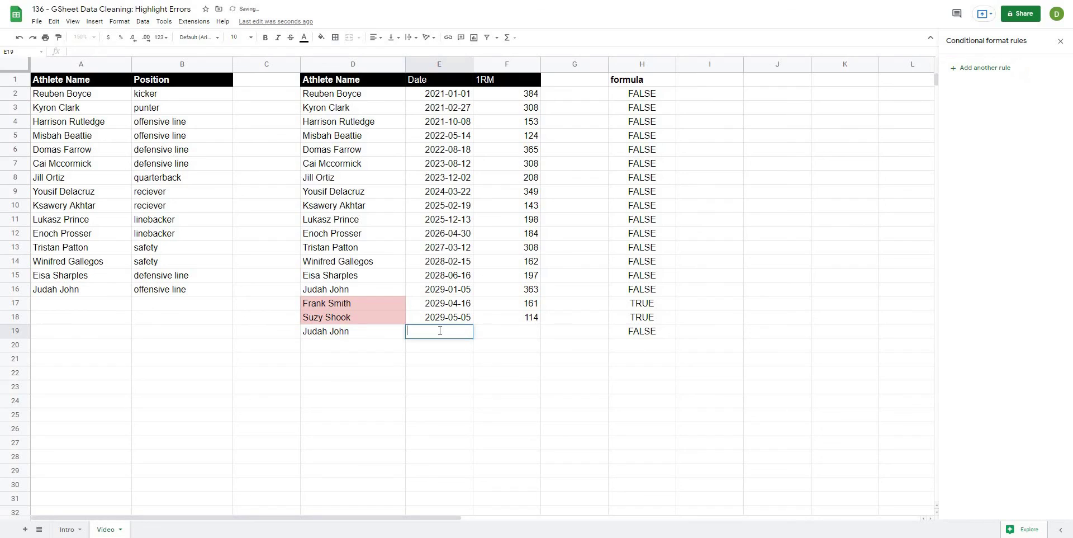
left_click(352, 386)
left_click(341, 345)
left_click(340, 333)
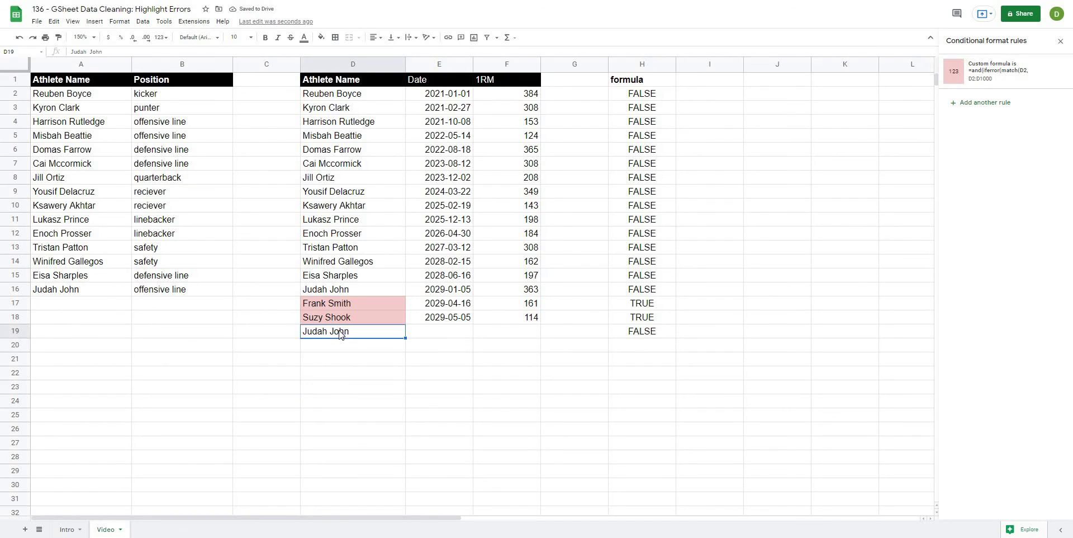
Copy the athlete name text from D19 into D20 and add a trailing space to it.
left_click_drag(106, 50, 21, 50)
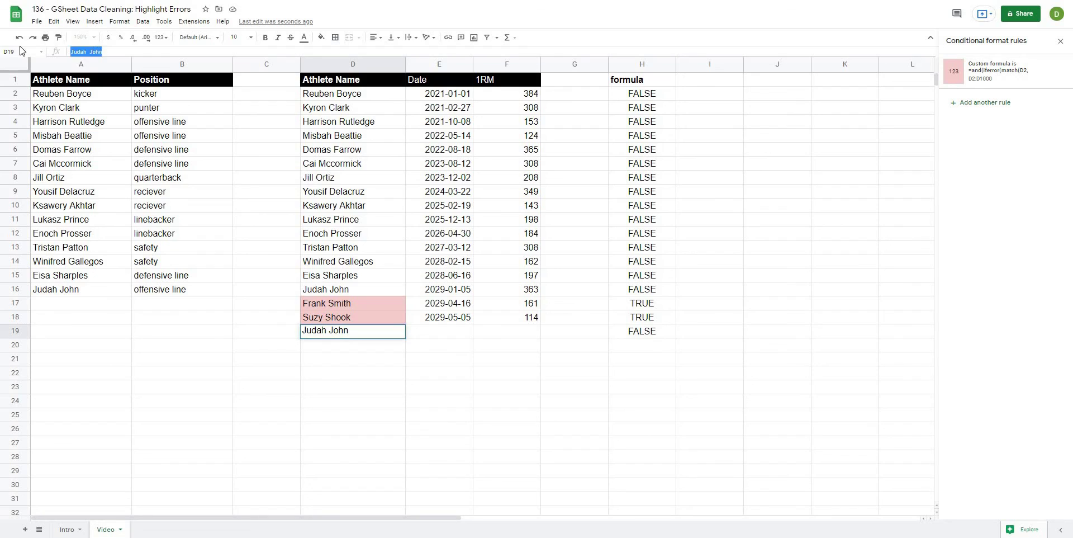
key("ctrl+c")
left_click(353, 347)
key("ctrl+v")
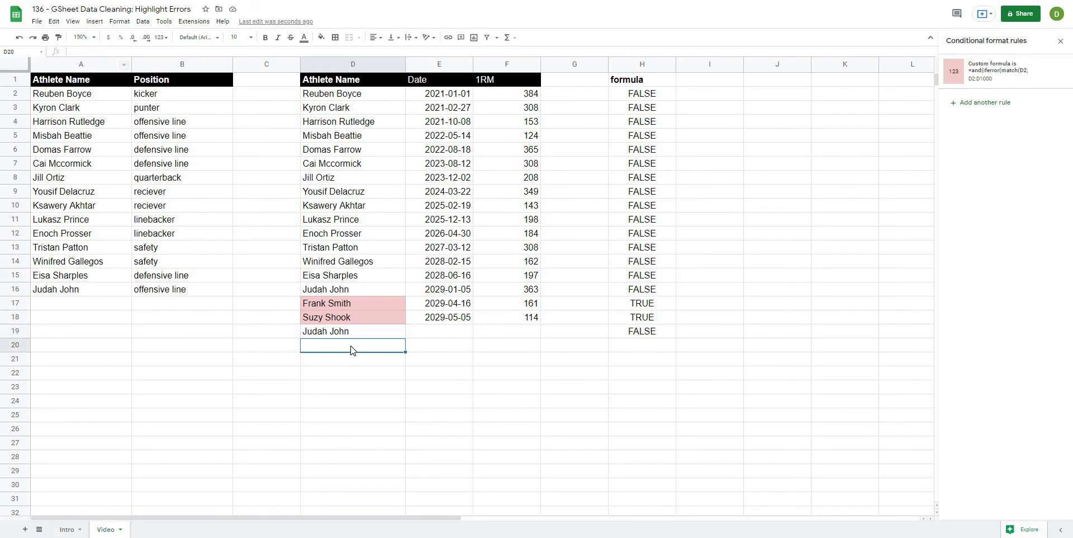
left_click(118, 51)
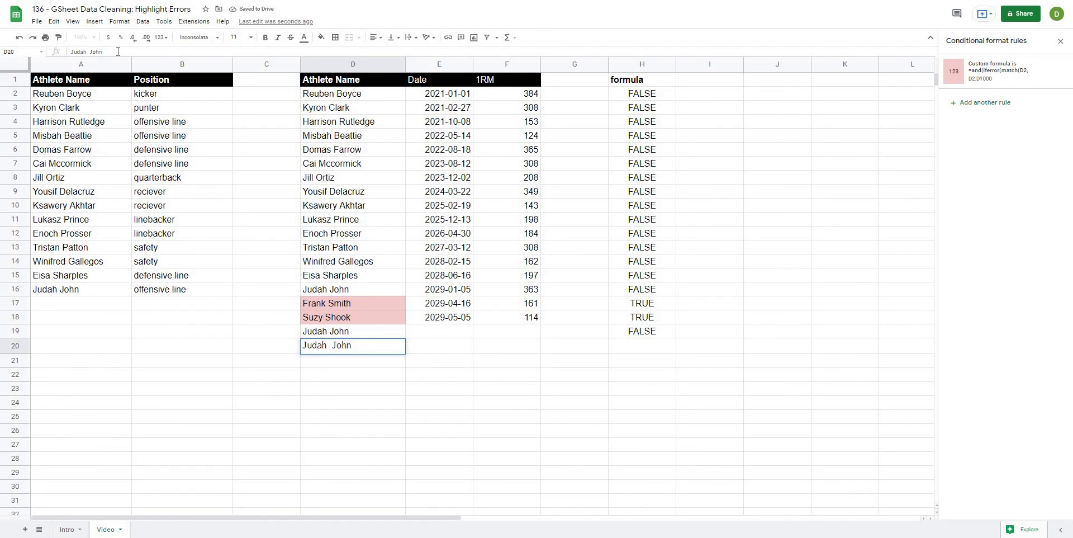
key("Return")
left_click(336, 389)
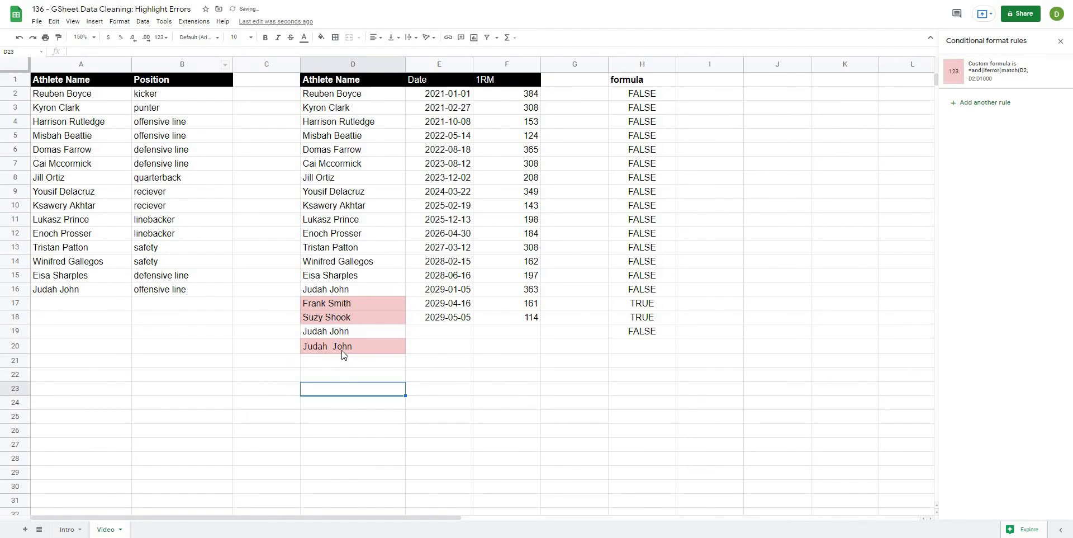
left_click(343, 350)
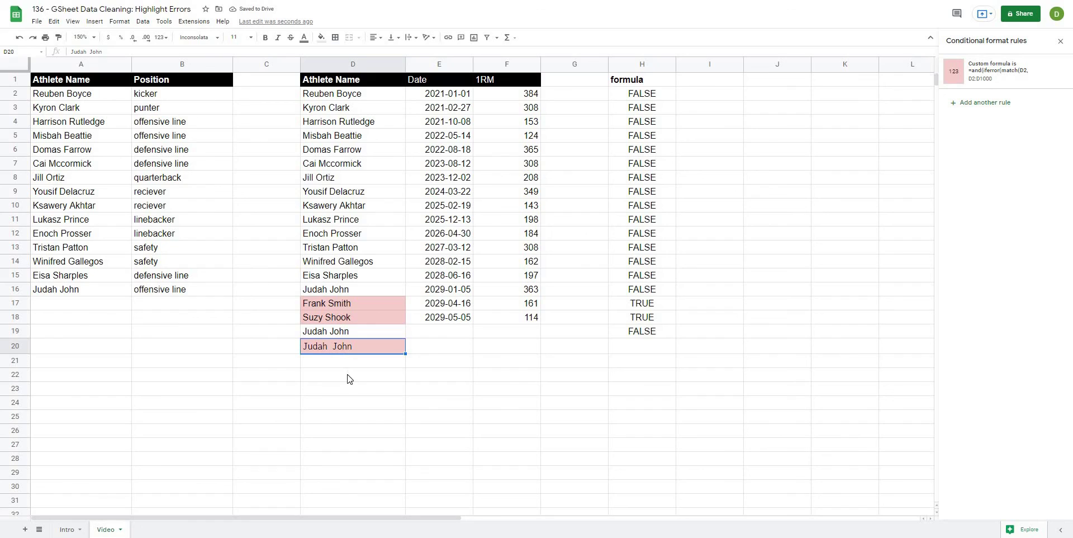
left_click(350, 380)
left_click(327, 345)
left_click(353, 404)
left_click(347, 347)
left_click(361, 388)
Remove the trailing space from the athlete name in D20.
left_click(337, 351)
left_click(138, 52)
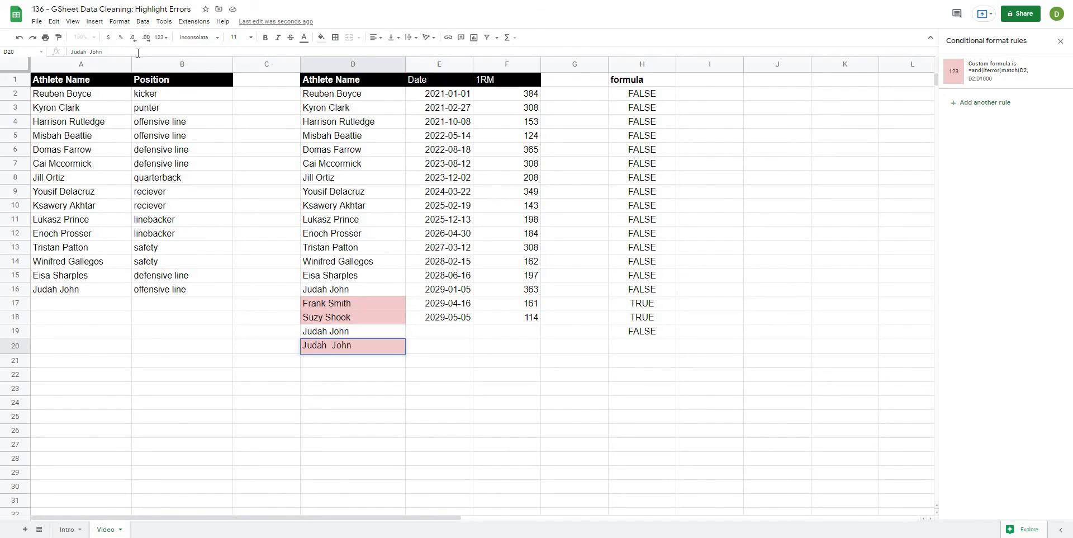
key("Return")
left_click(330, 417)
left_click(328, 351)
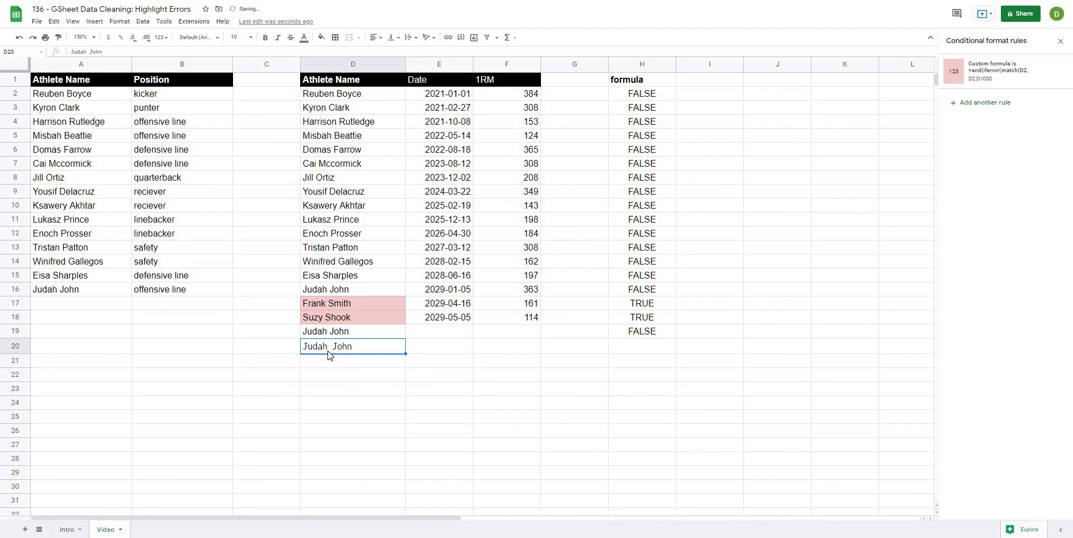
left_click(332, 431)
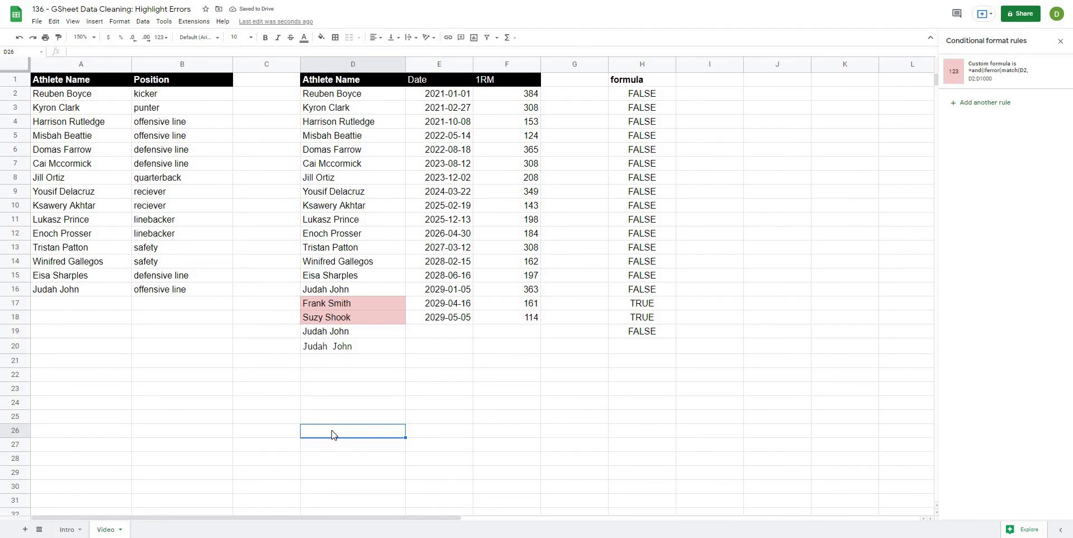